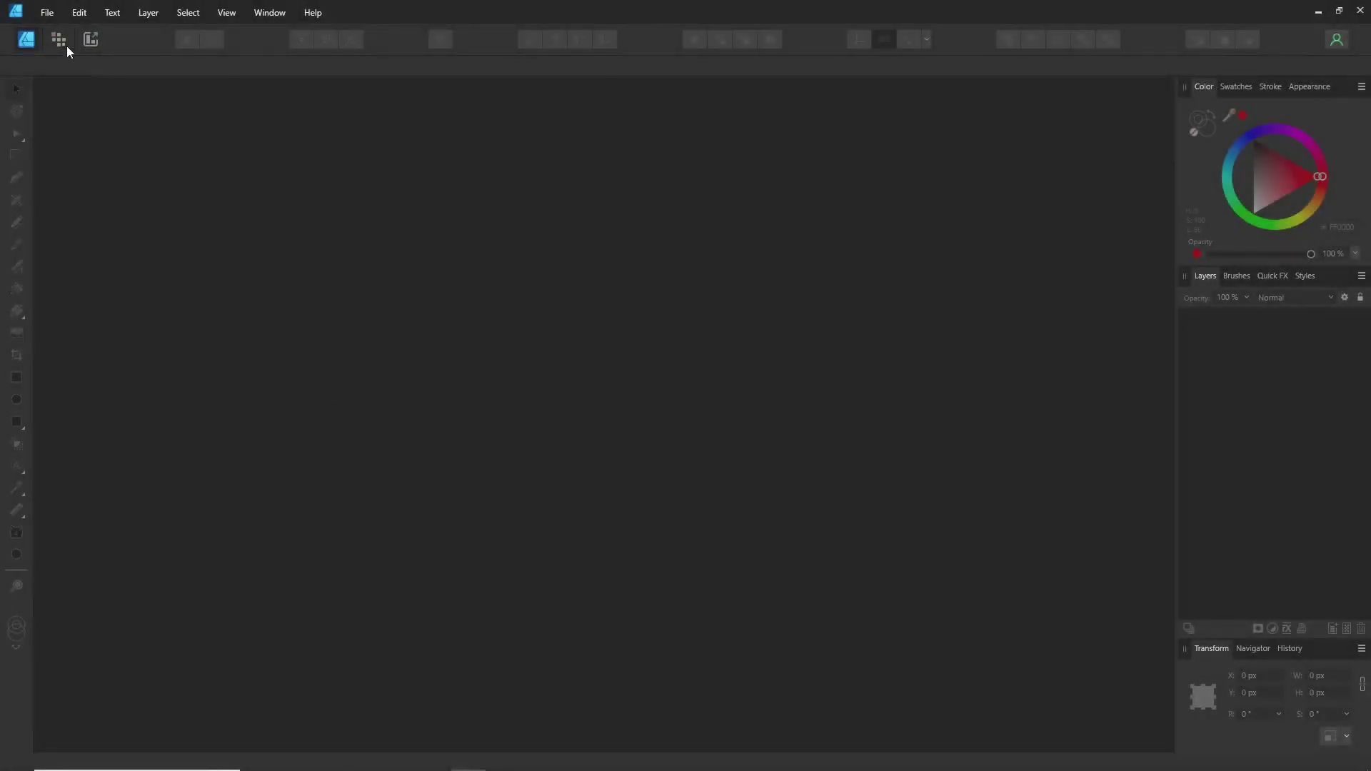
Create a new landscape A4 document, 297 × 210 mm at 300 DPI
{"action": "left_click", "coordinate": [47, 12]}
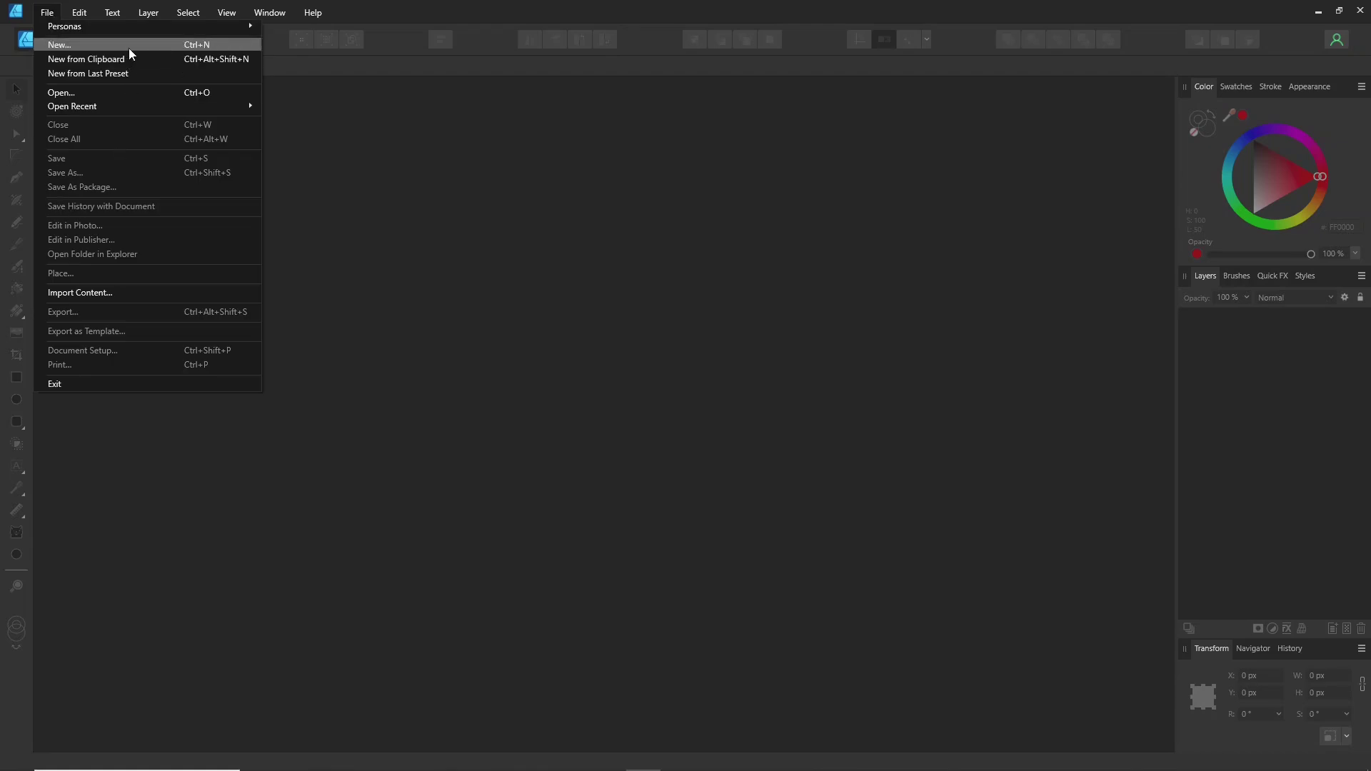
{"action": "left_click", "coordinate": [128, 46]}
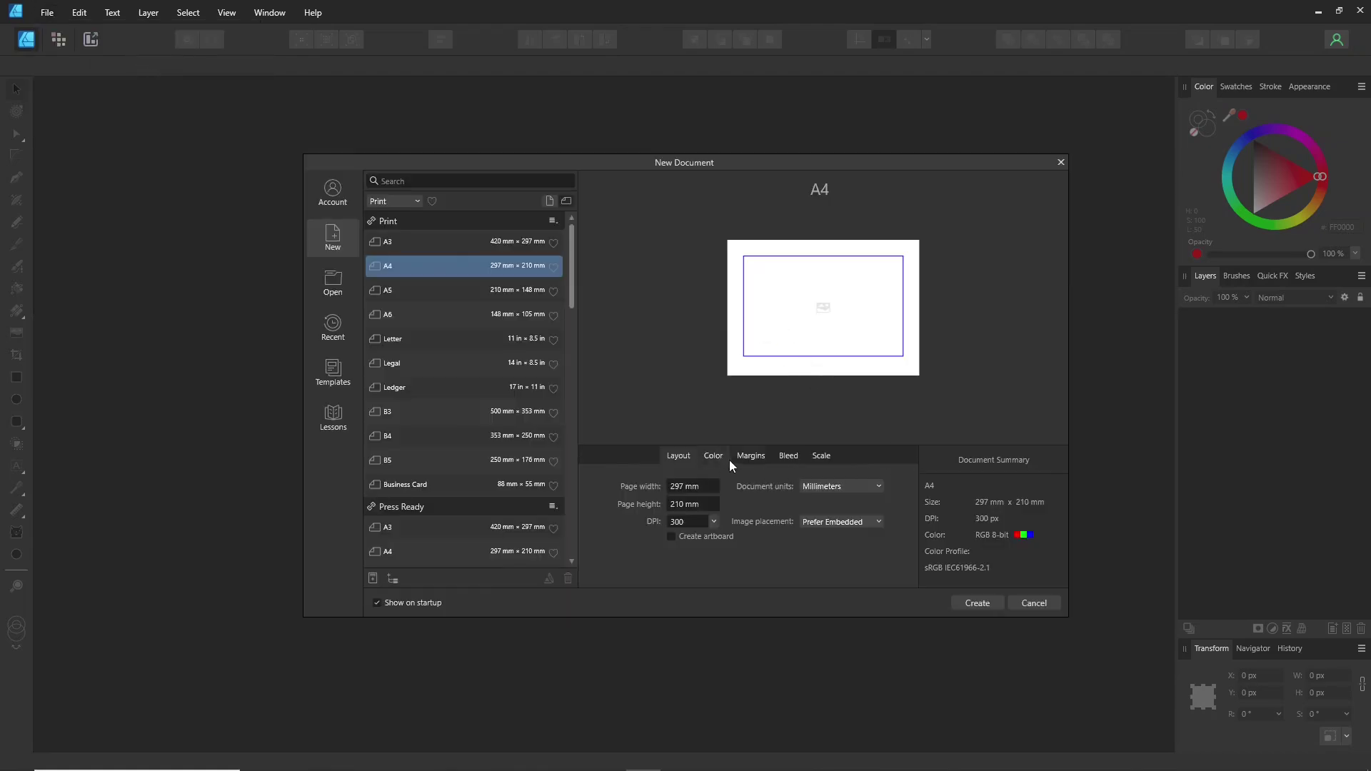
{"action": "left_click", "coordinate": [750, 456]}
{"action": "left_click", "coordinate": [979, 603]}
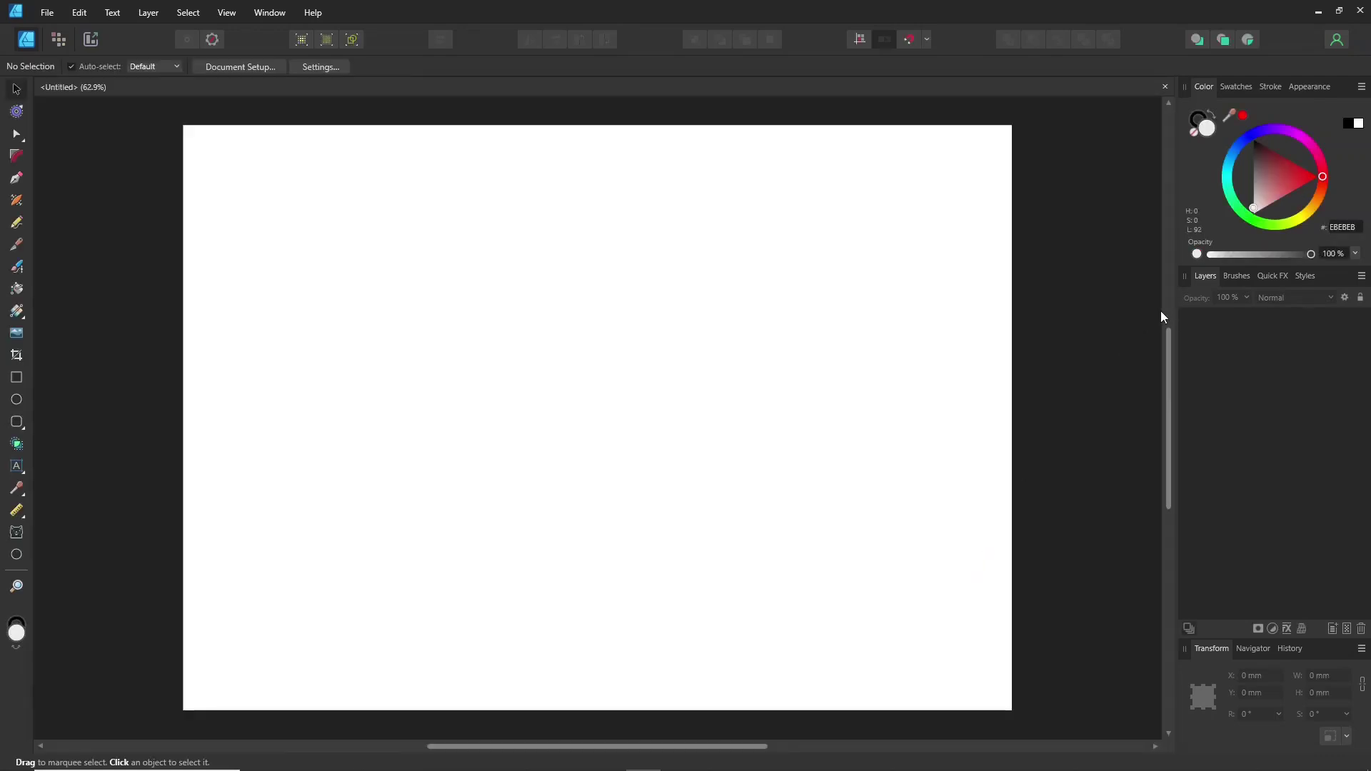
Detach the Layers panel so it floats over the canvas, and enlarge it downward
{"action": "mouse_move", "coordinate": [1191, 279]}
{"action": "left_mouse_down"}
{"action": "mouse_move", "coordinate": [854, 217]}
{"action": "mouse_move", "coordinate": [873, 163]}
{"action": "left_mouse_up"}
{"action": "left_click", "coordinate": [961, 277]}
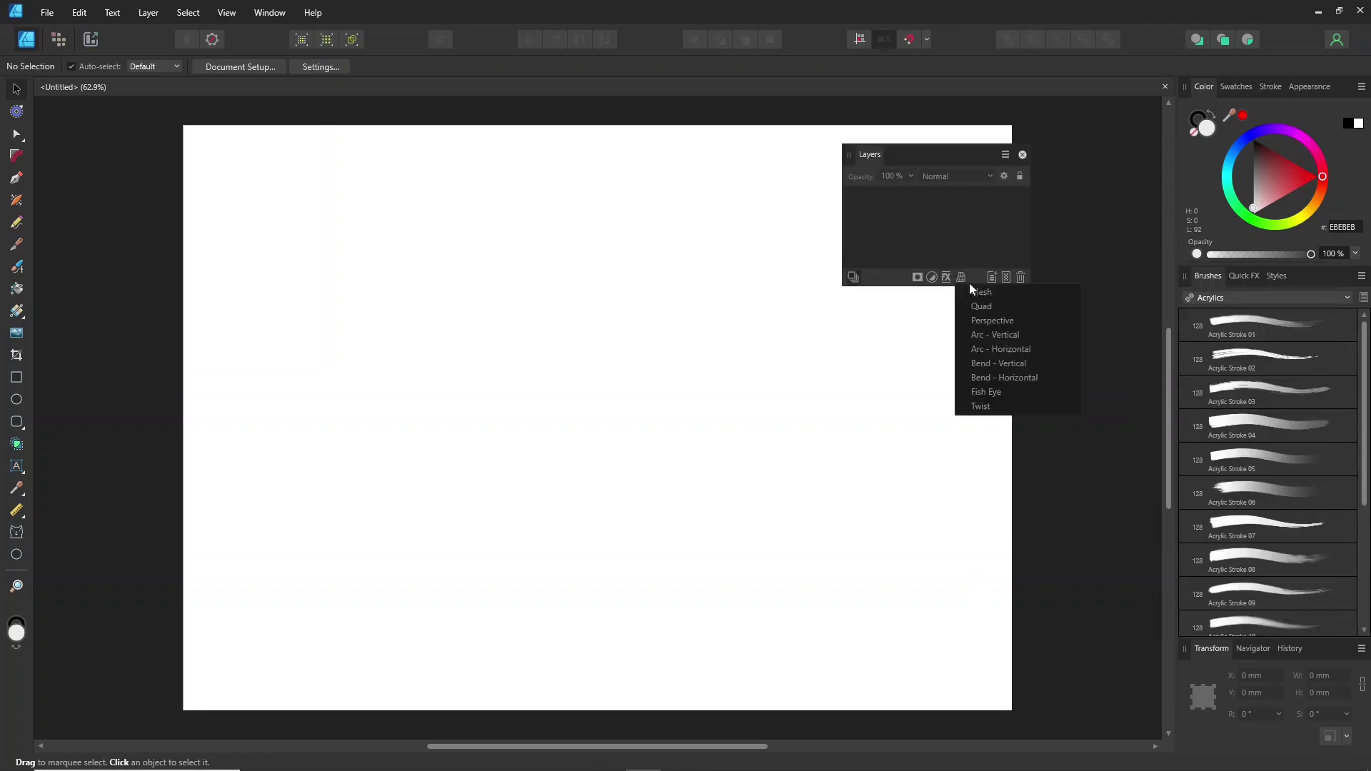
{"action": "left_click", "coordinate": [937, 292]}
{"action": "left_click_drag", "start_coordinate": [941, 285], "coordinate": [905, 590]}
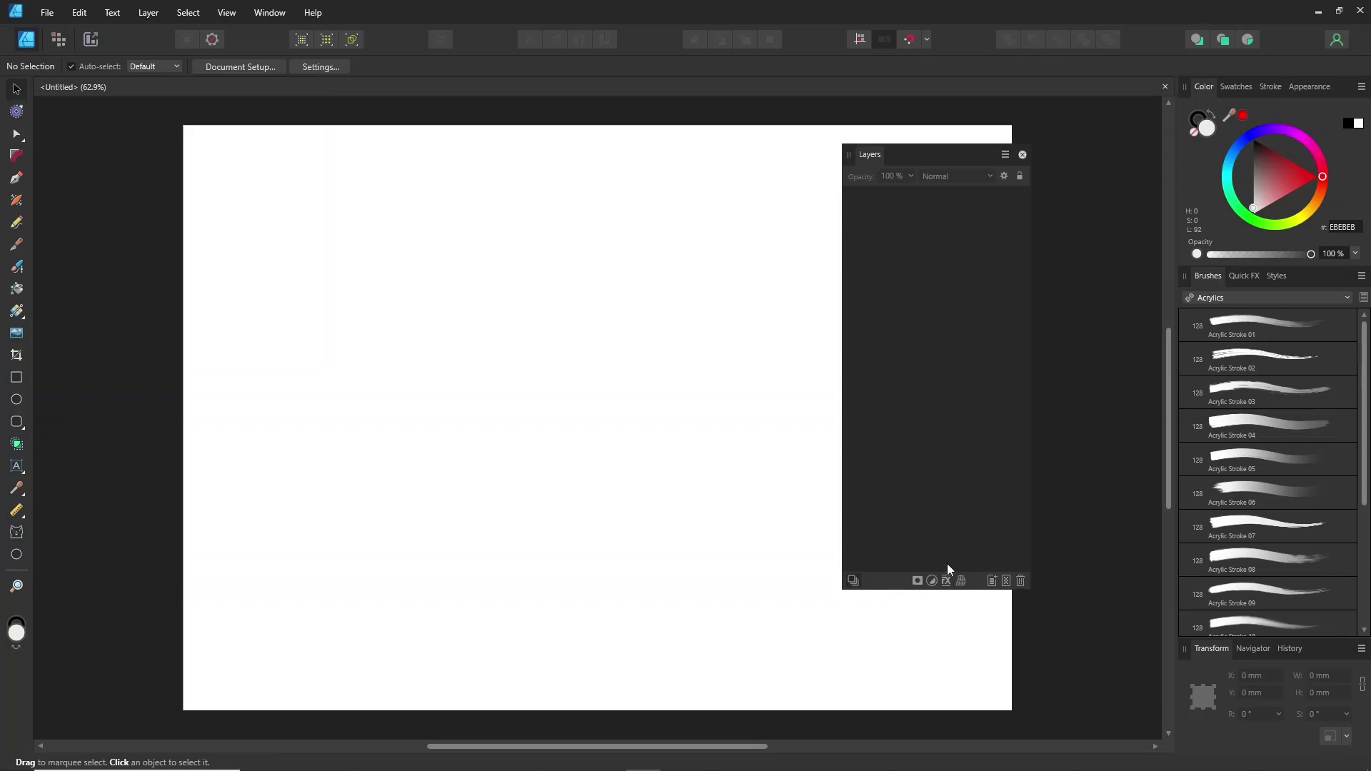
Add a new layer and a pixel layer inside it, and delete the pixel layer again
{"action": "left_click", "coordinate": [993, 580]}
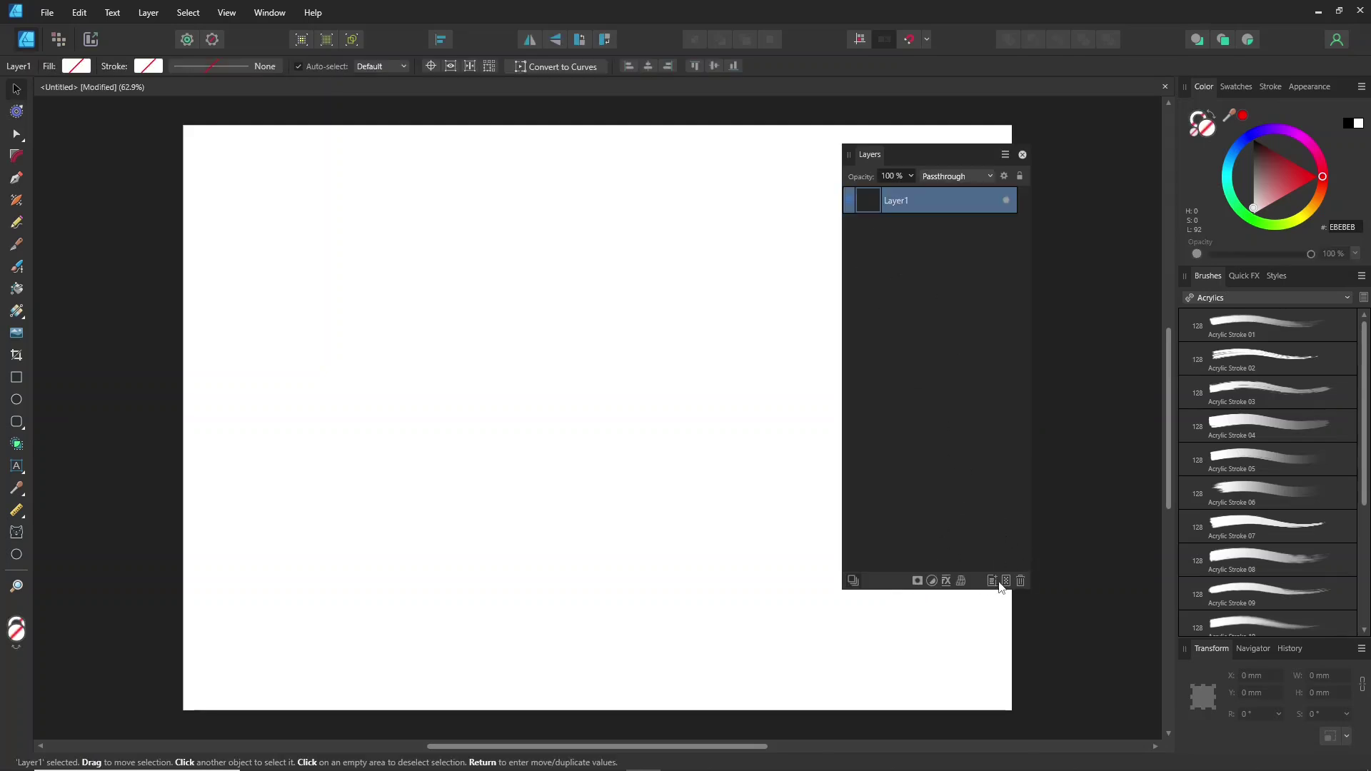
{"action": "left_click", "coordinate": [1006, 580]}
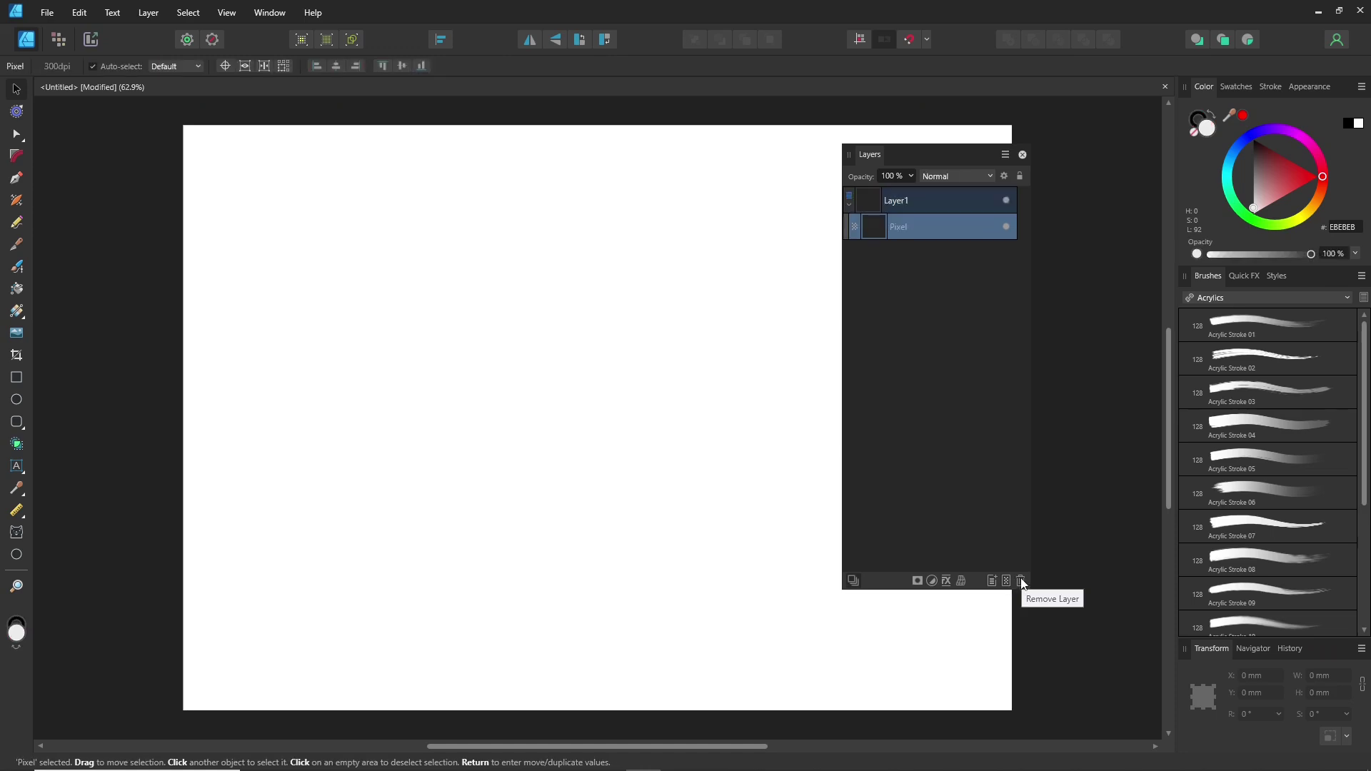
{"action": "left_click", "coordinate": [1021, 582]}
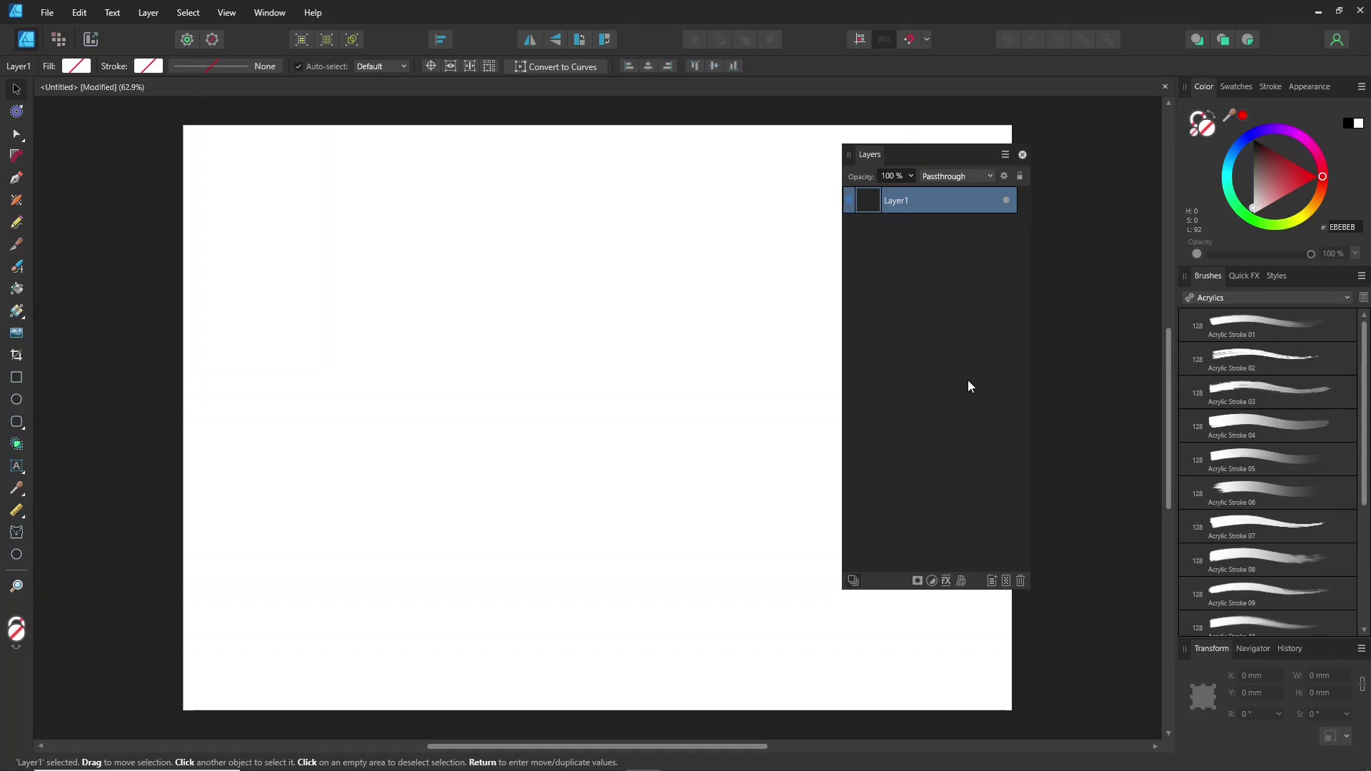
Draw a rectangle about 49 × 45 mm inside Layer1 with a 9.6 pt black stroke and a blue fill (0062FF)
{"action": "left_click", "coordinate": [17, 378]}
{"action": "left_click_drag", "start_coordinate": [415, 413], "coordinate": [554, 289]}
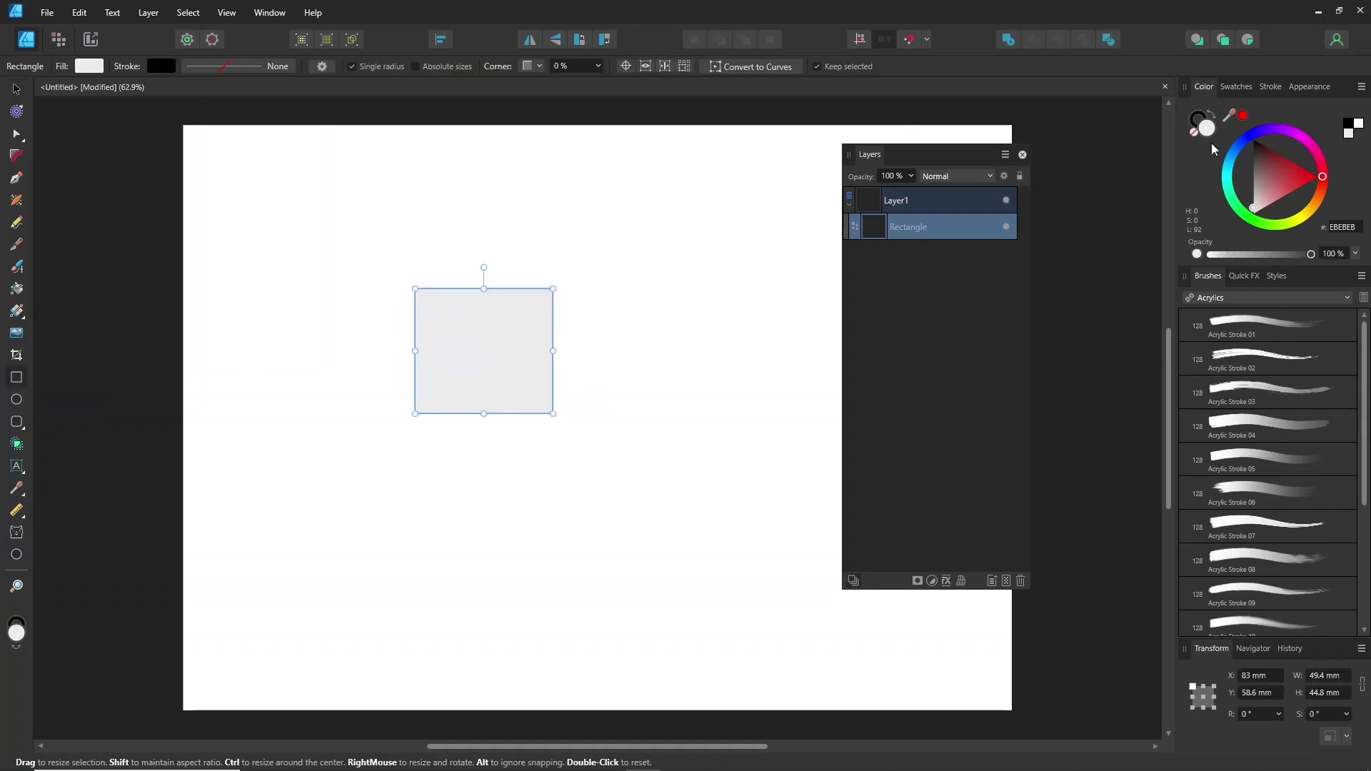
{"action": "left_click", "coordinate": [1240, 87]}
{"action": "left_click", "coordinate": [1269, 87]}
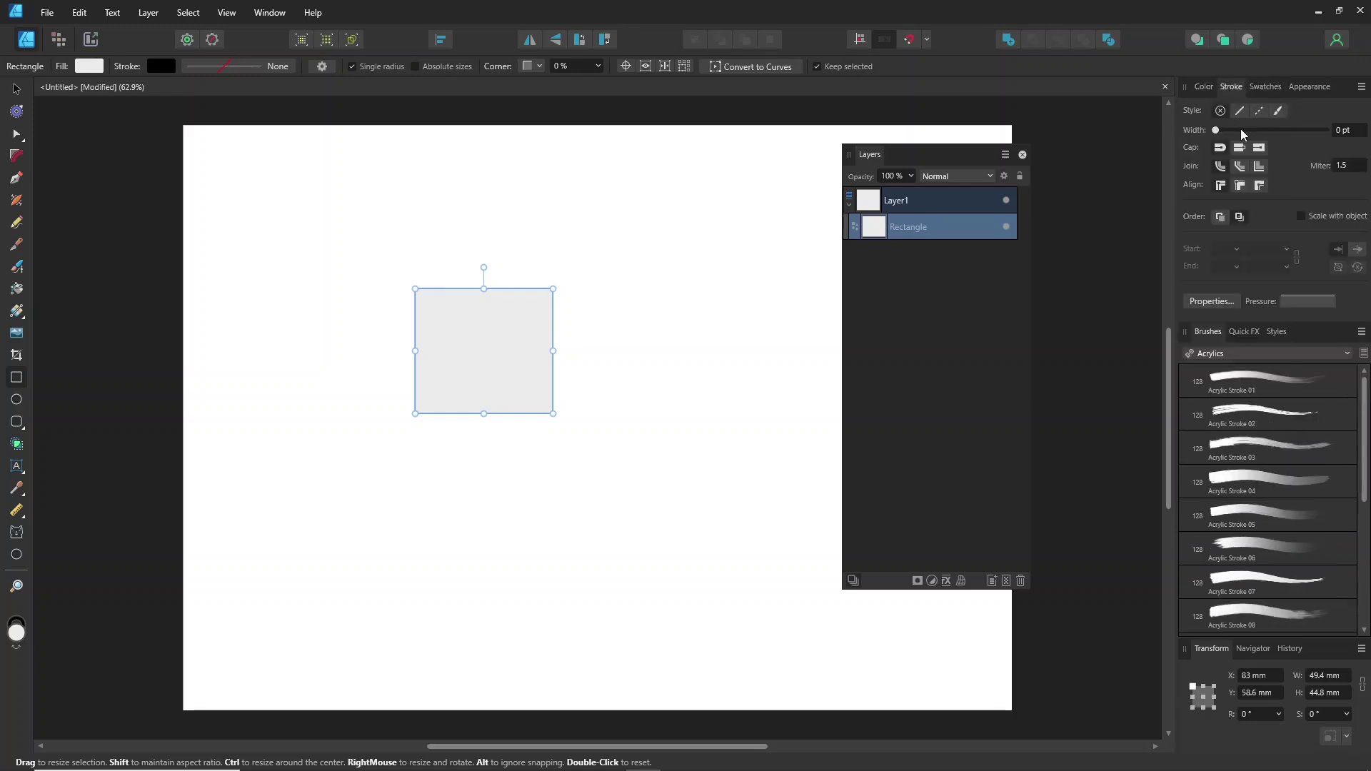
{"action": "mouse_move", "coordinate": [1241, 129]}
{"action": "left_mouse_down"}
{"action": "mouse_move", "coordinate": [1257, 130]}
{"action": "mouse_move", "coordinate": [1234, 141]}
{"action": "left_mouse_up"}
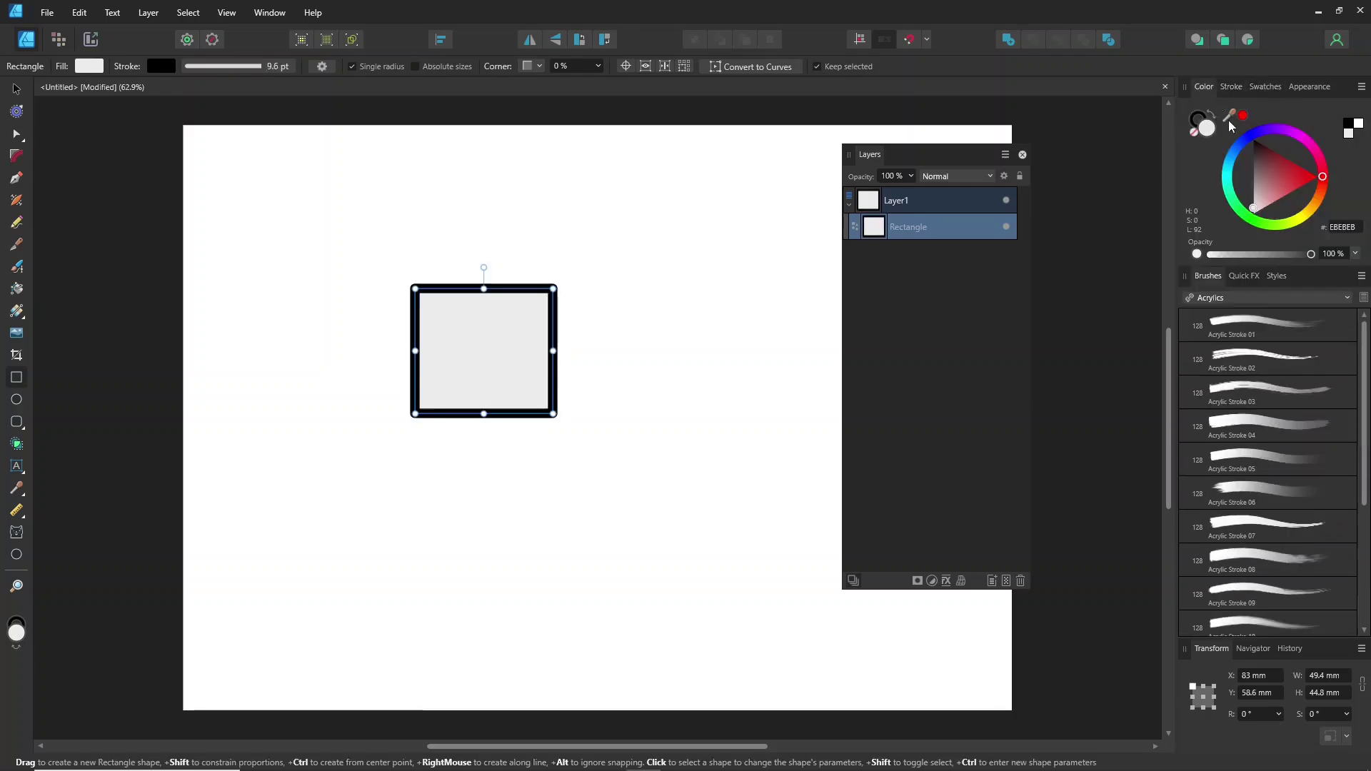
{"action": "left_click", "coordinate": [1237, 148]}
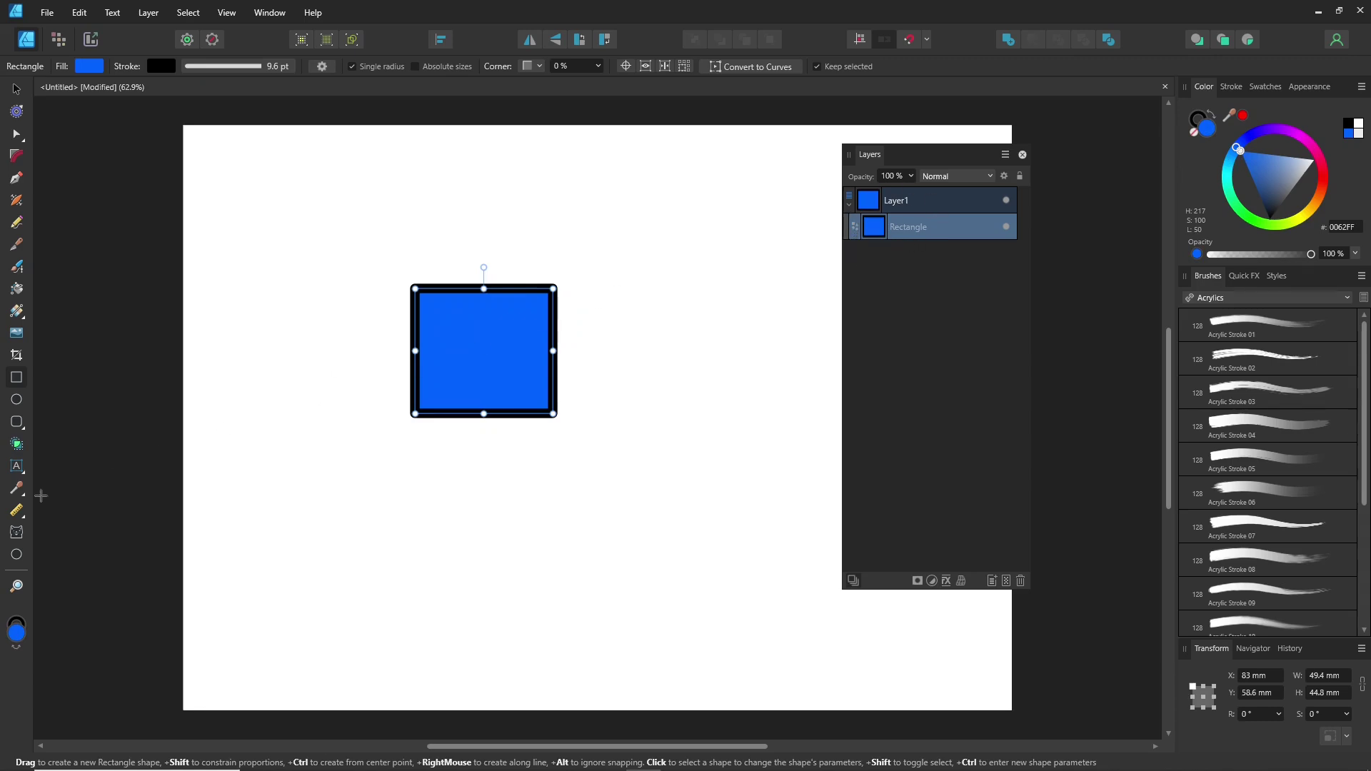
Draw an ellipse about 52 × 54 mm overlapping the rectangle's lower right corner and fill it red (FF2100)
{"action": "left_click", "coordinate": [16, 399]}
{"action": "left_click_drag", "start_coordinate": [525, 494], "coordinate": [677, 361]}
{"action": "left_click", "coordinate": [1321, 184]}
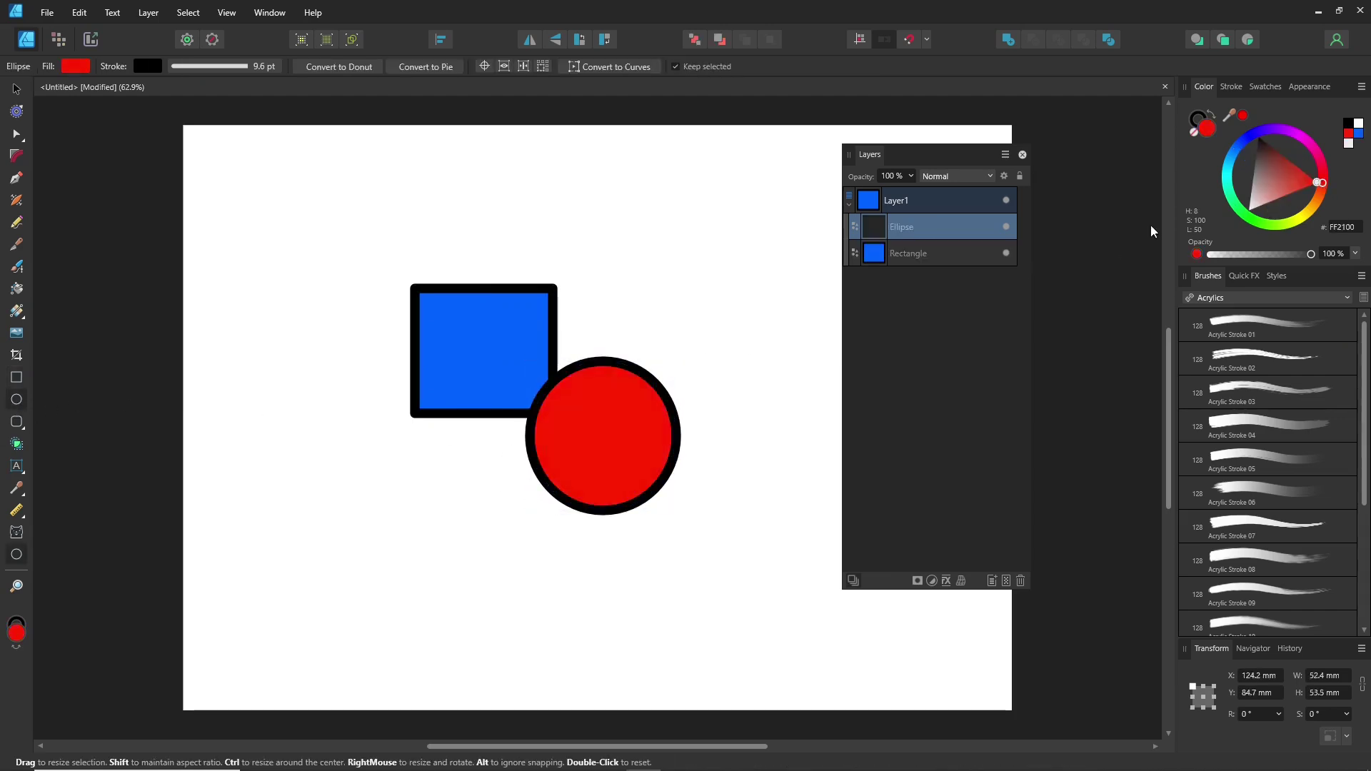
Draw a Cat shape about 57 × 55 mm at the rectangle's lower left and fill it yellow-orange (FFBF00)
{"action": "left_click", "coordinate": [16, 532]}
{"action": "left_click_drag", "start_coordinate": [329, 557], "coordinate": [469, 399]}
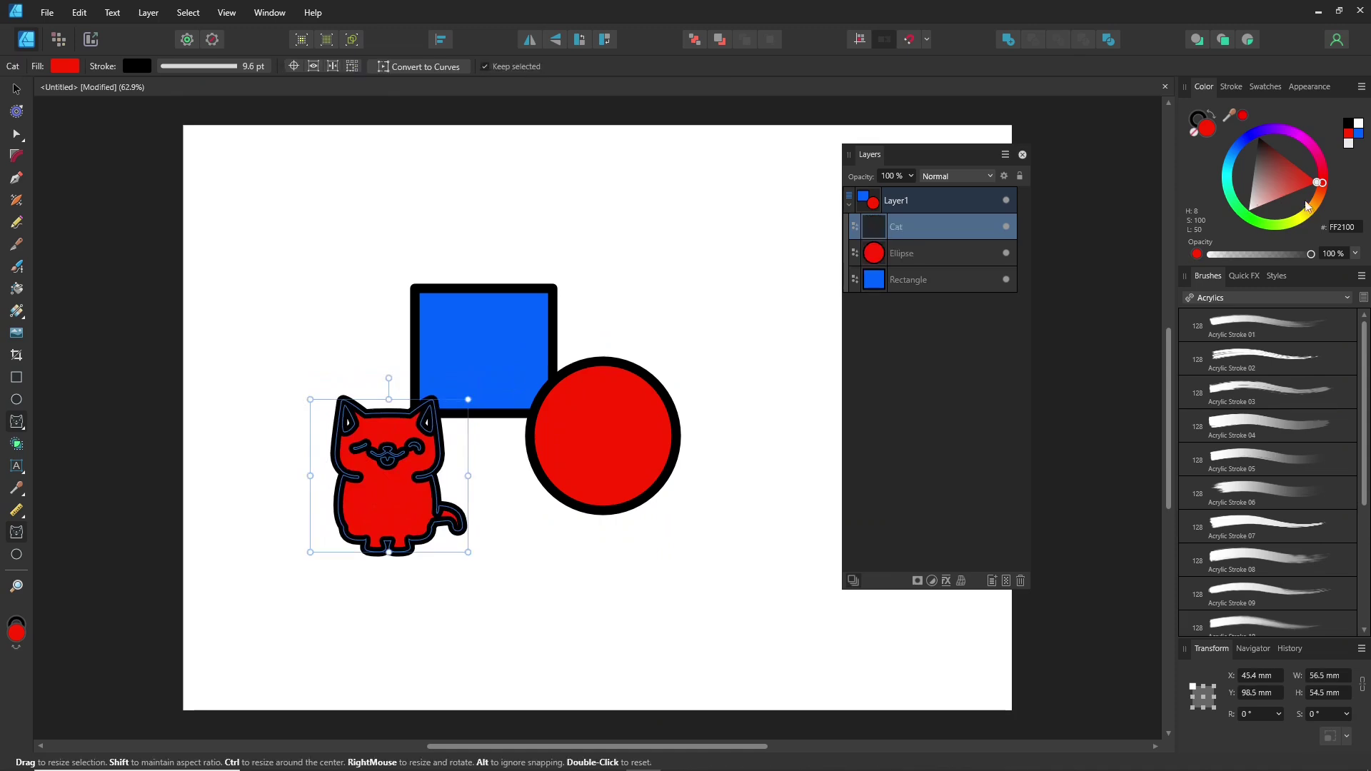
{"action": "left_click", "coordinate": [1311, 213]}
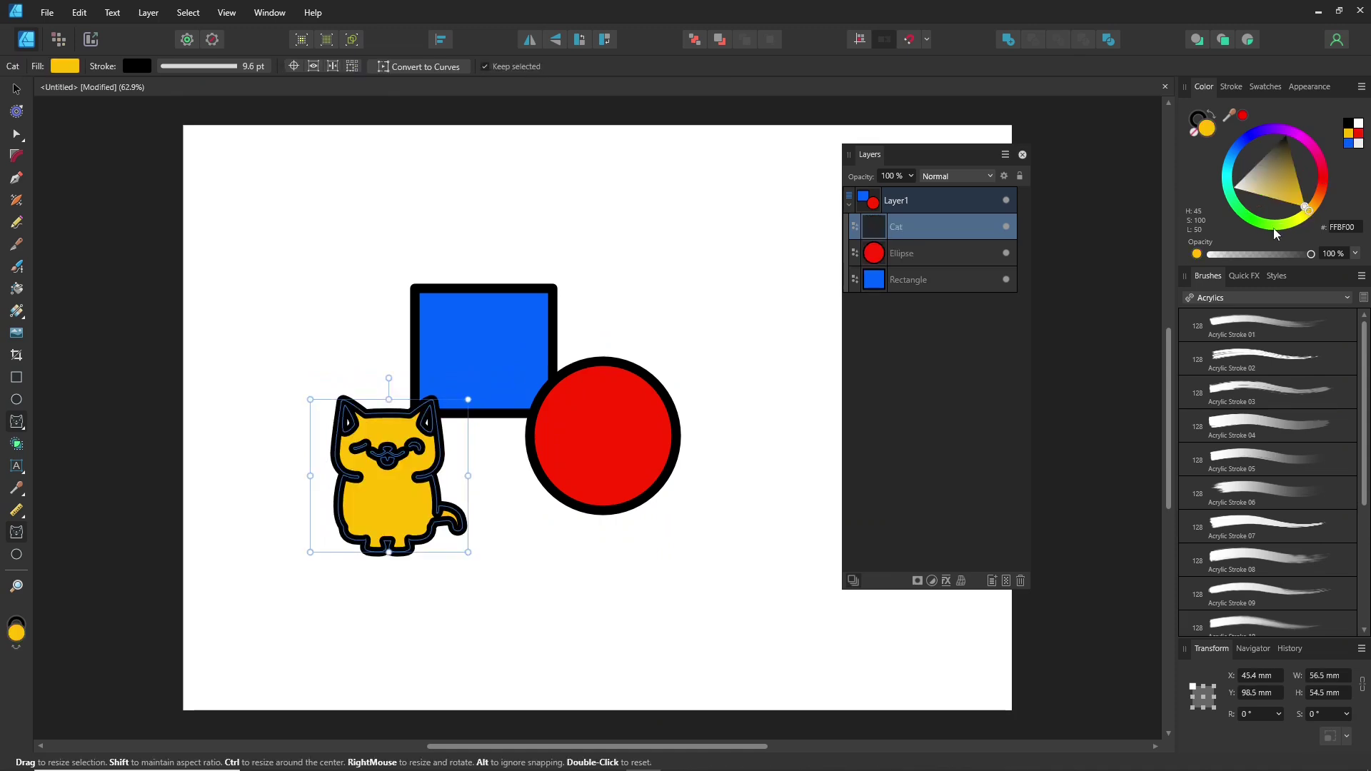
{"action": "left_click", "coordinate": [1229, 117]}
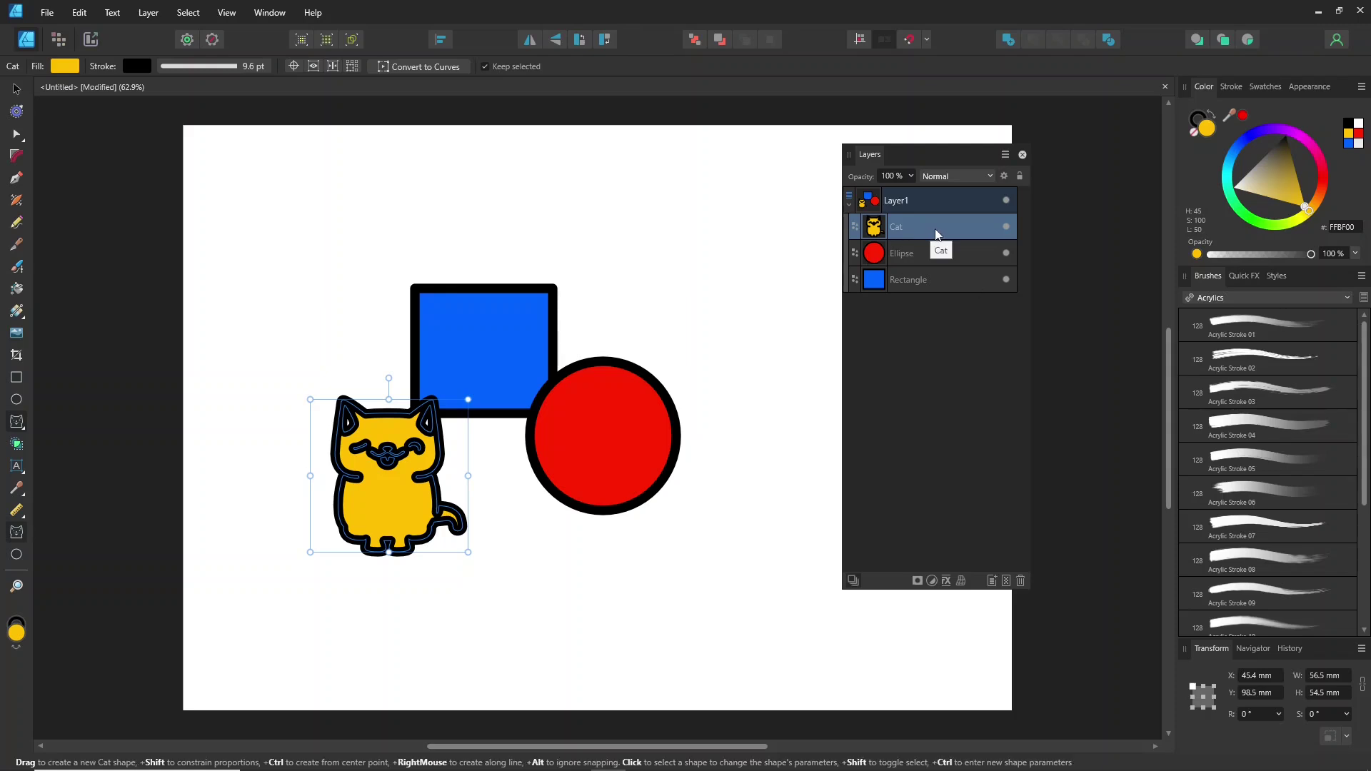
Restack the shapes outside Layer1, with the cat above the rectangle and the ellipse at the bottom
{"action": "left_click_drag", "start_coordinate": [939, 237], "coordinate": [930, 294]}
{"action": "left_click_drag", "start_coordinate": [938, 233], "coordinate": [930, 303]}
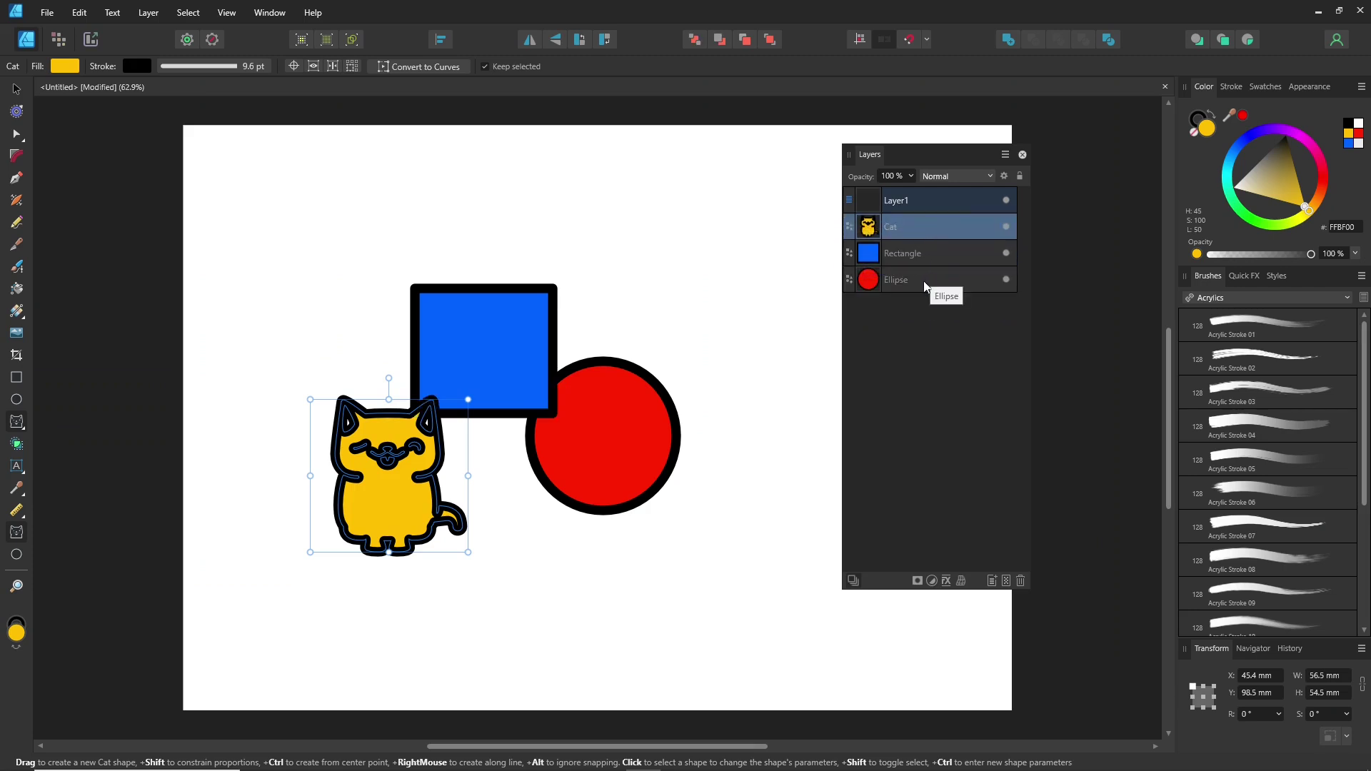
Clip the ellipse inside the Cat layer and move it over the cat's right half
{"action": "left_click_drag", "start_coordinate": [916, 277], "coordinate": [918, 224]}
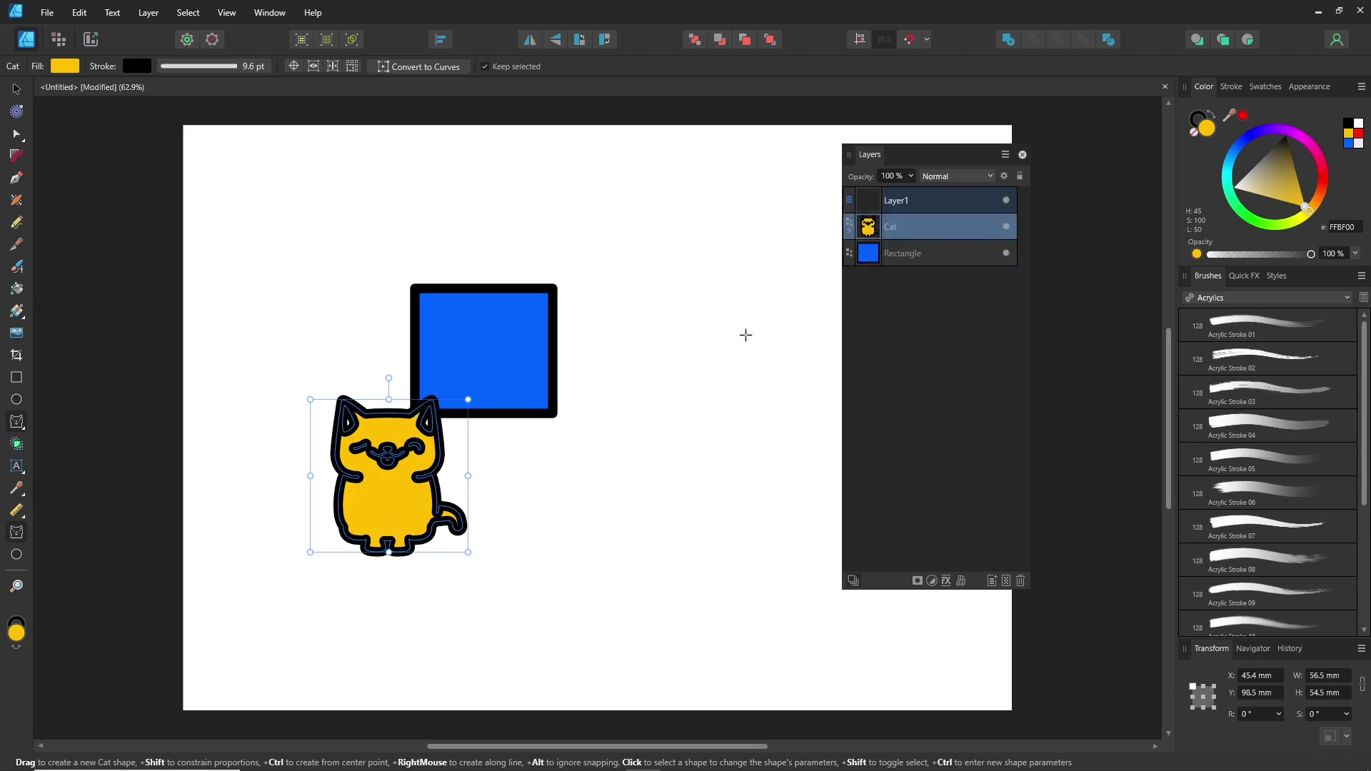
{"action": "left_click", "coordinate": [850, 232]}
{"action": "left_click", "coordinate": [906, 254]}
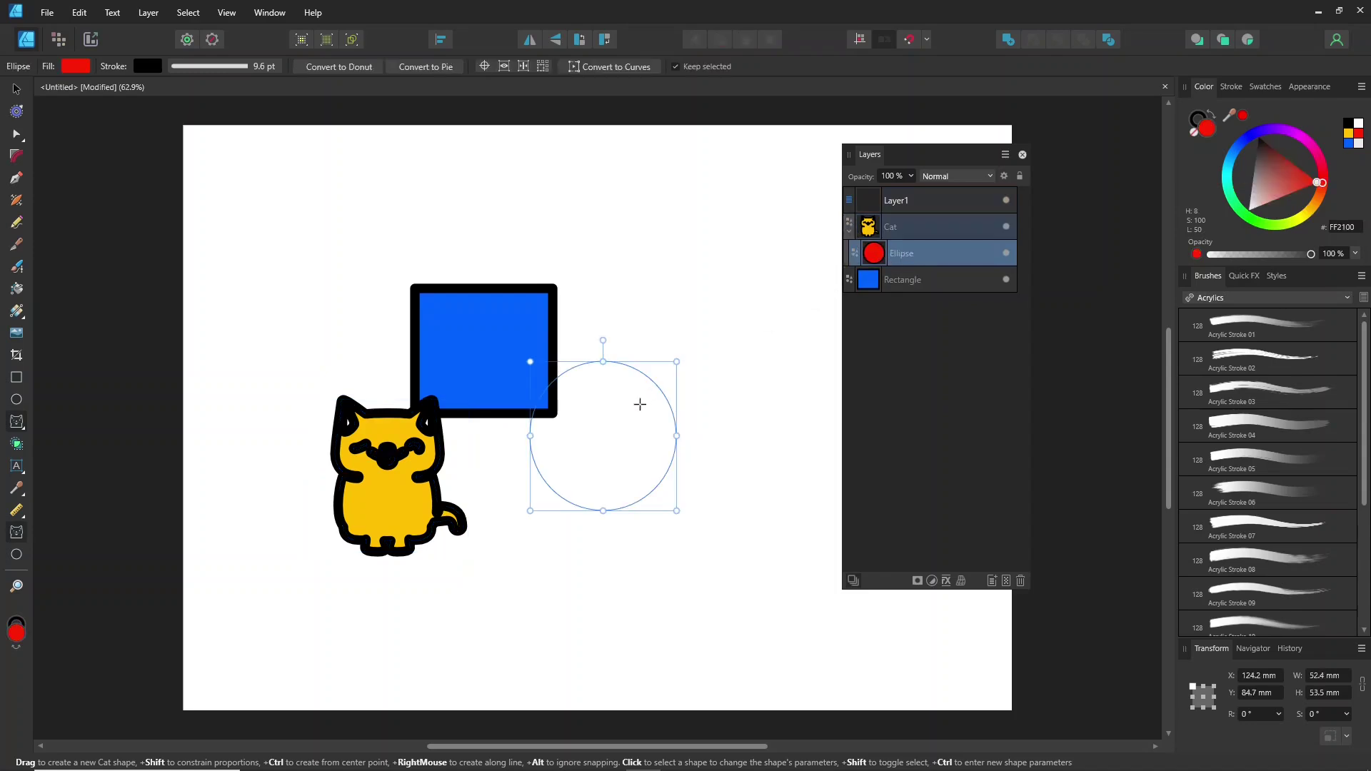
{"action": "left_click", "coordinate": [16, 89]}
{"action": "left_click_drag", "start_coordinate": [679, 407], "coordinate": [532, 448]}
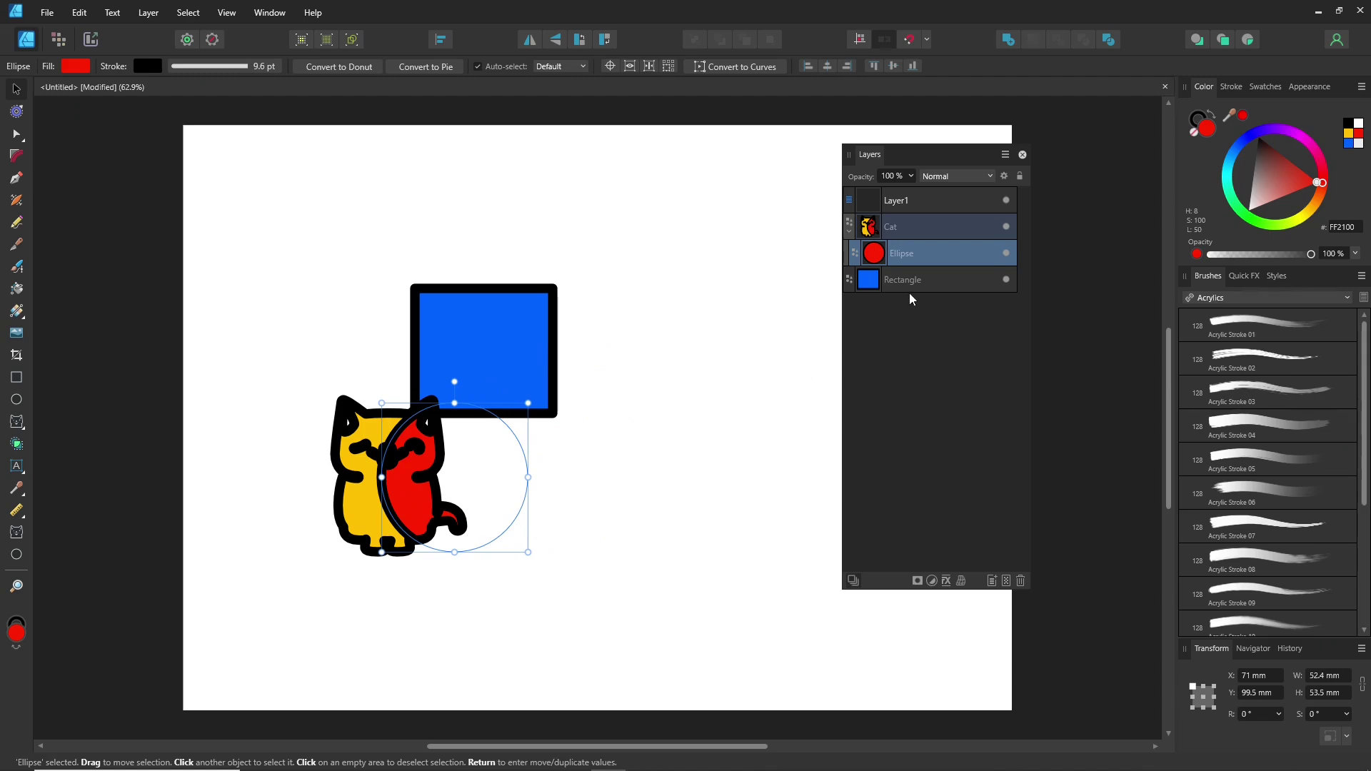
Hide the cat and the rectangle, and show both again
{"action": "left_click", "coordinate": [1005, 227]}
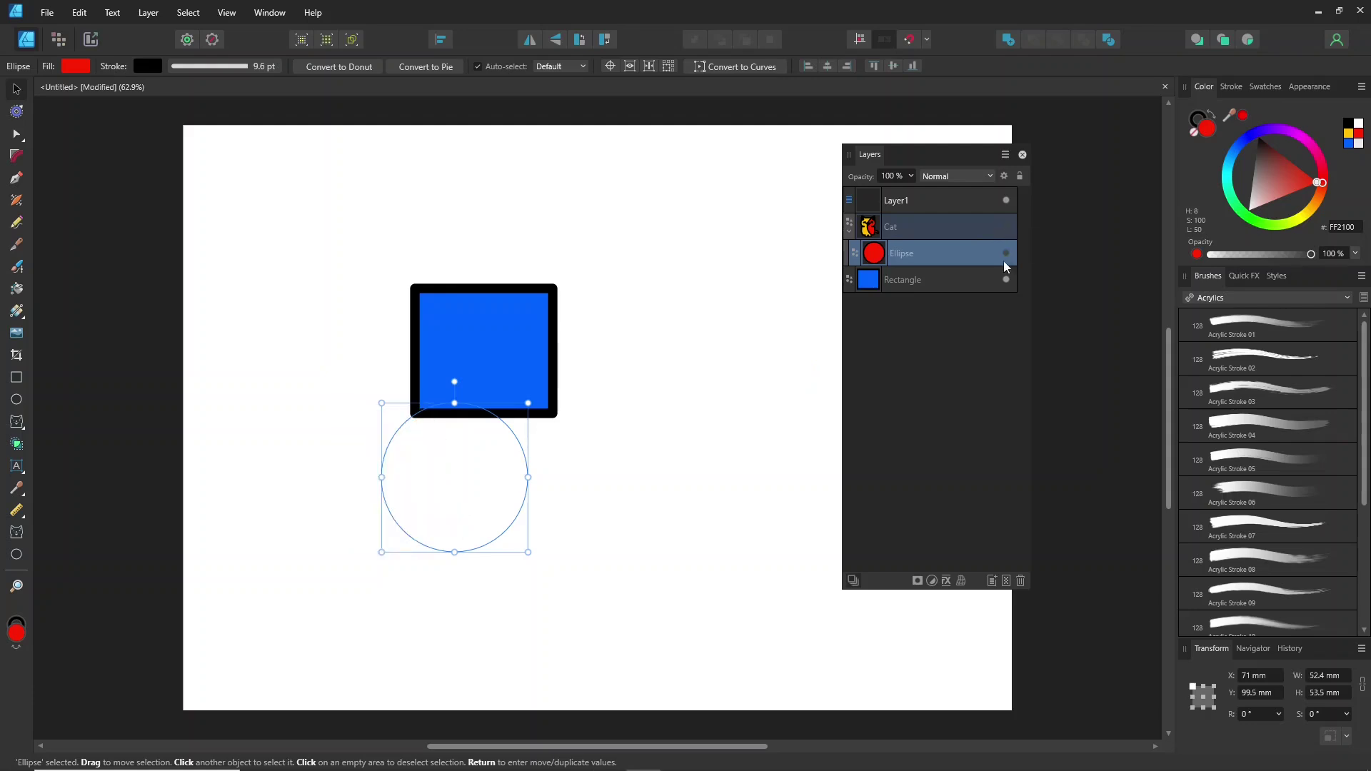
{"action": "left_click", "coordinate": [1006, 280]}
{"action": "left_click", "coordinate": [1006, 279]}
{"action": "left_click", "coordinate": [1006, 226]}
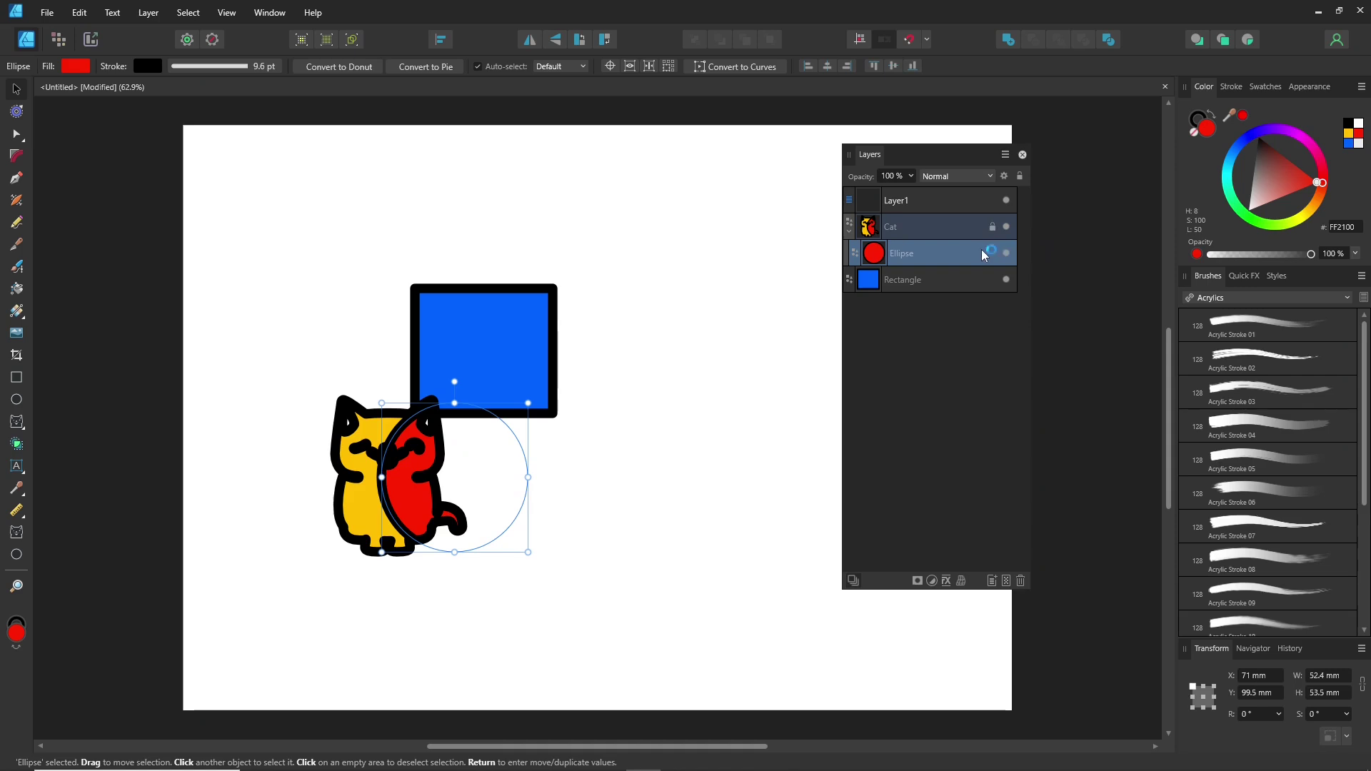
Marquee-select the artwork with the Cat layer locked, unlock that layer, and marquee-select the shapes again
{"action": "left_click", "coordinate": [285, 597]}
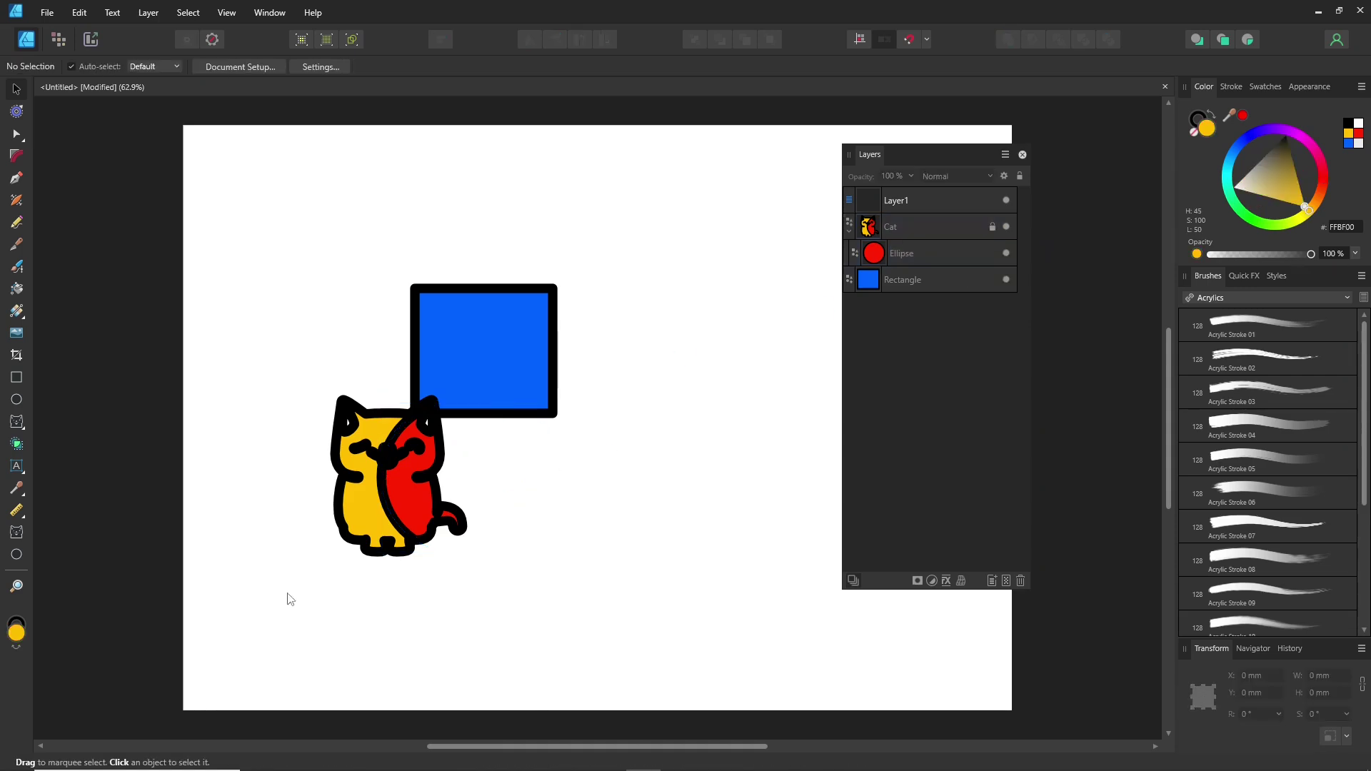
{"action": "left_click_drag", "start_coordinate": [259, 614], "coordinate": [629, 188]}
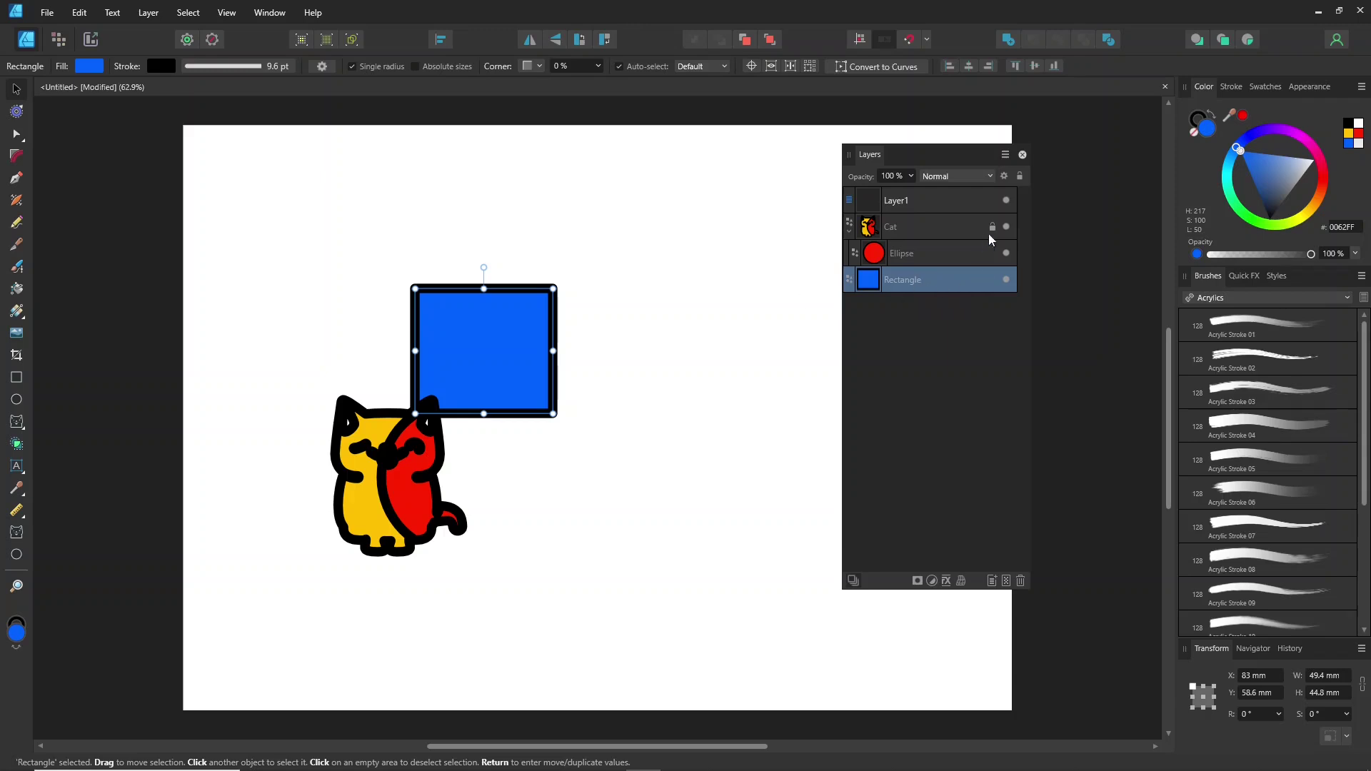
{"action": "left_click_drag", "start_coordinate": [698, 203], "coordinate": [225, 633]}
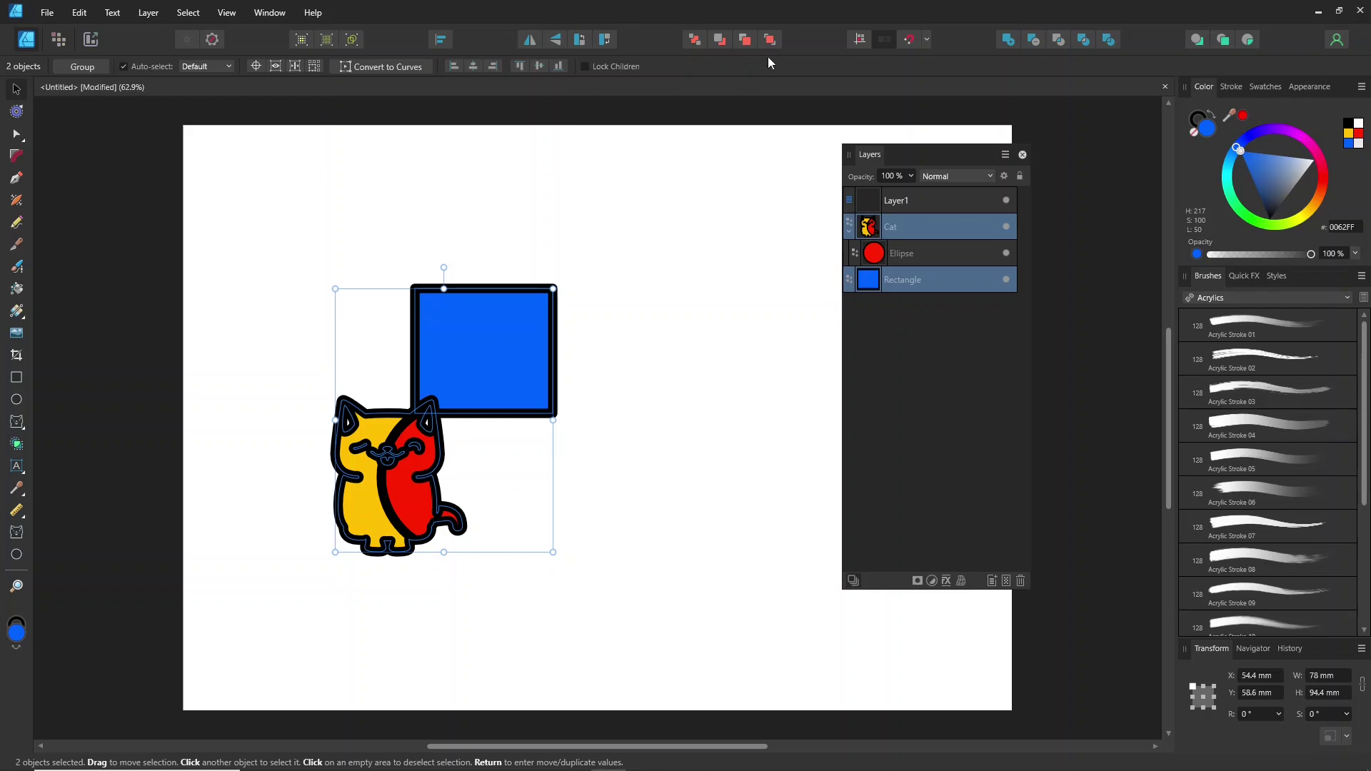
Send the cat to the back of the layer stack, and bring it to the front above Layer1
{"action": "left_click", "coordinate": [923, 225]}
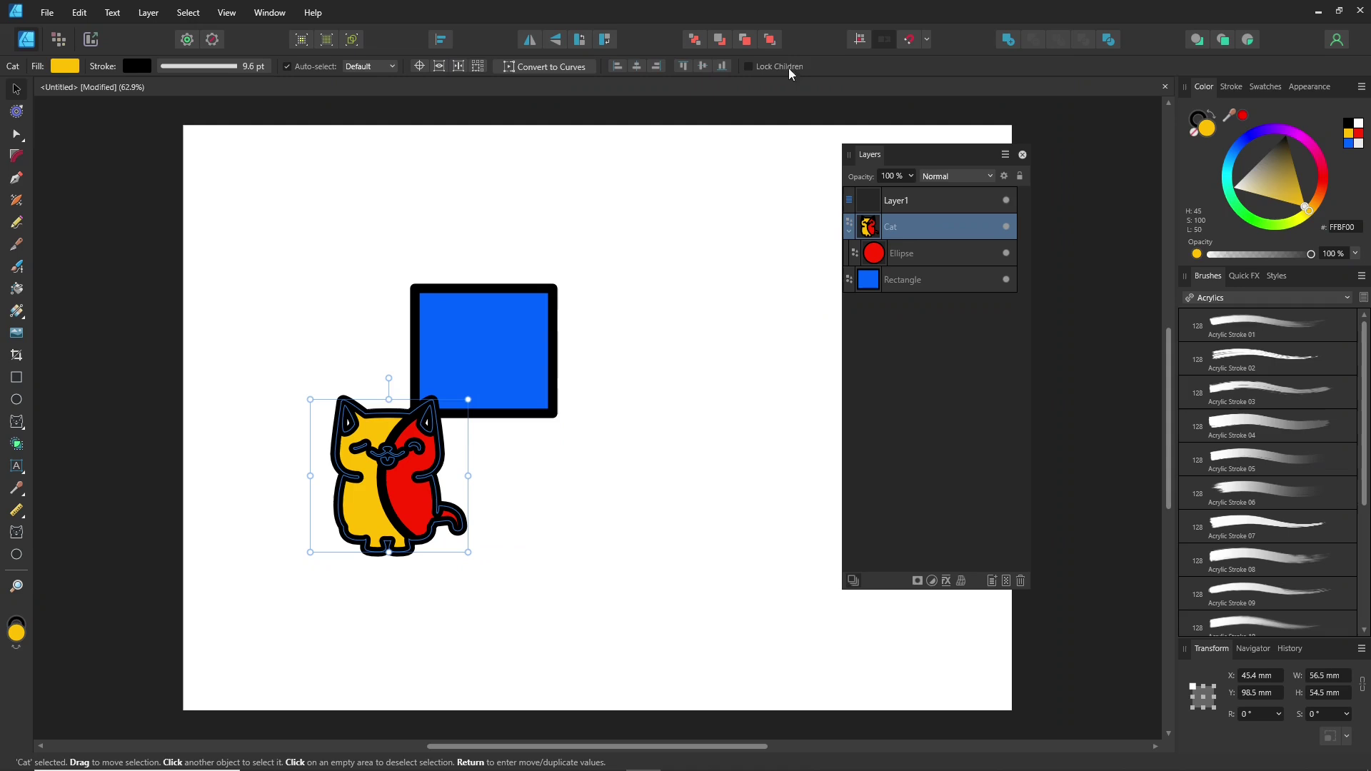
{"action": "left_click", "coordinate": [695, 41]}
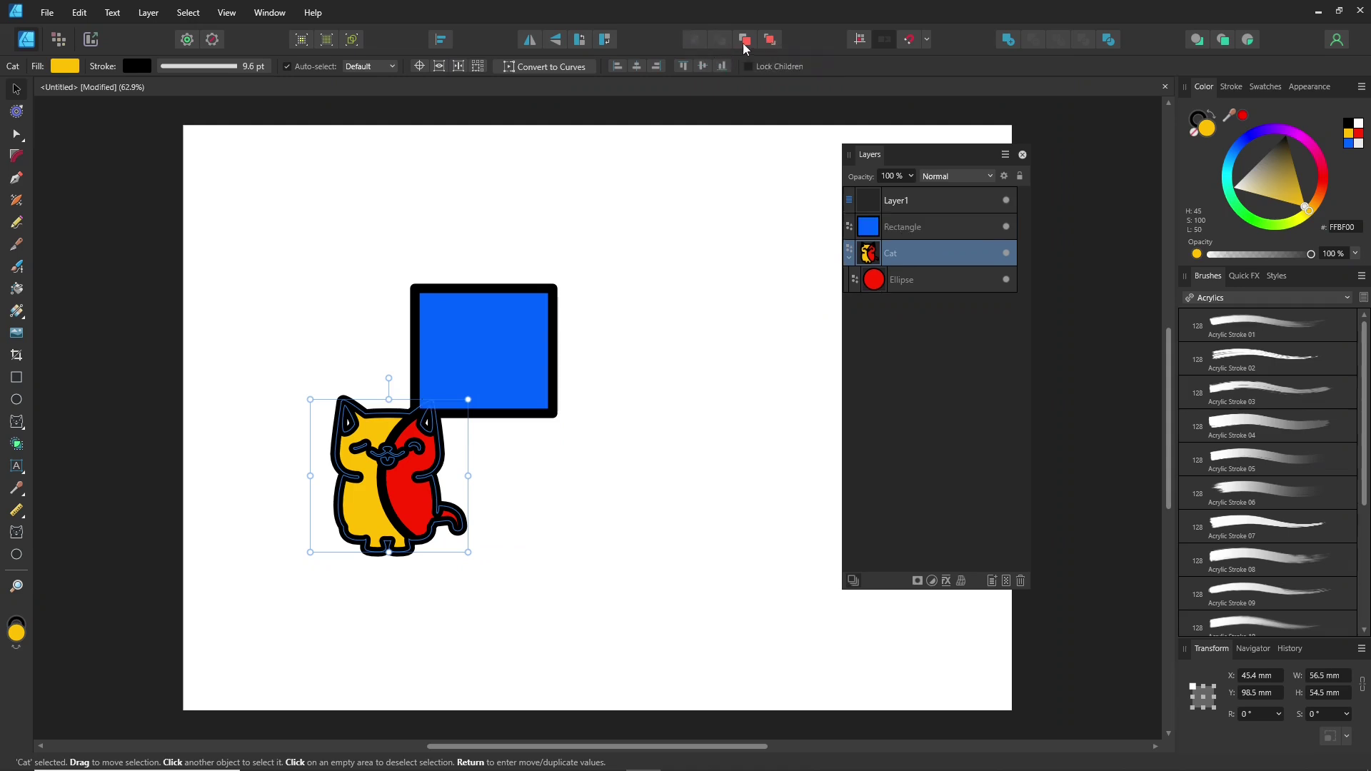
{"action": "left_click", "coordinate": [769, 41]}
{"action": "left_click", "coordinate": [932, 226]}
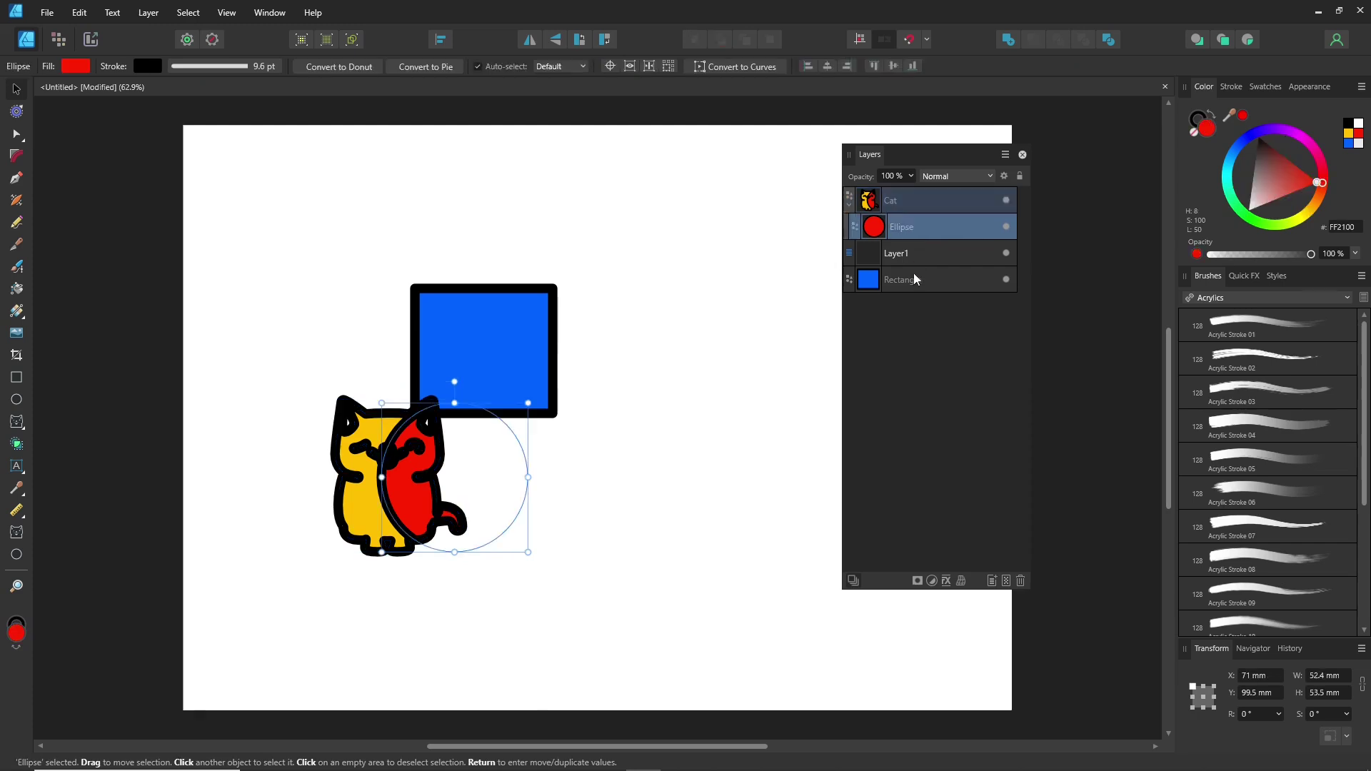
Move the blue rectangle forward until it is at the top of the layer stack
{"action": "left_click", "coordinate": [914, 275]}
{"action": "left_click", "coordinate": [743, 41]}
{"action": "left_click", "coordinate": [743, 41]}
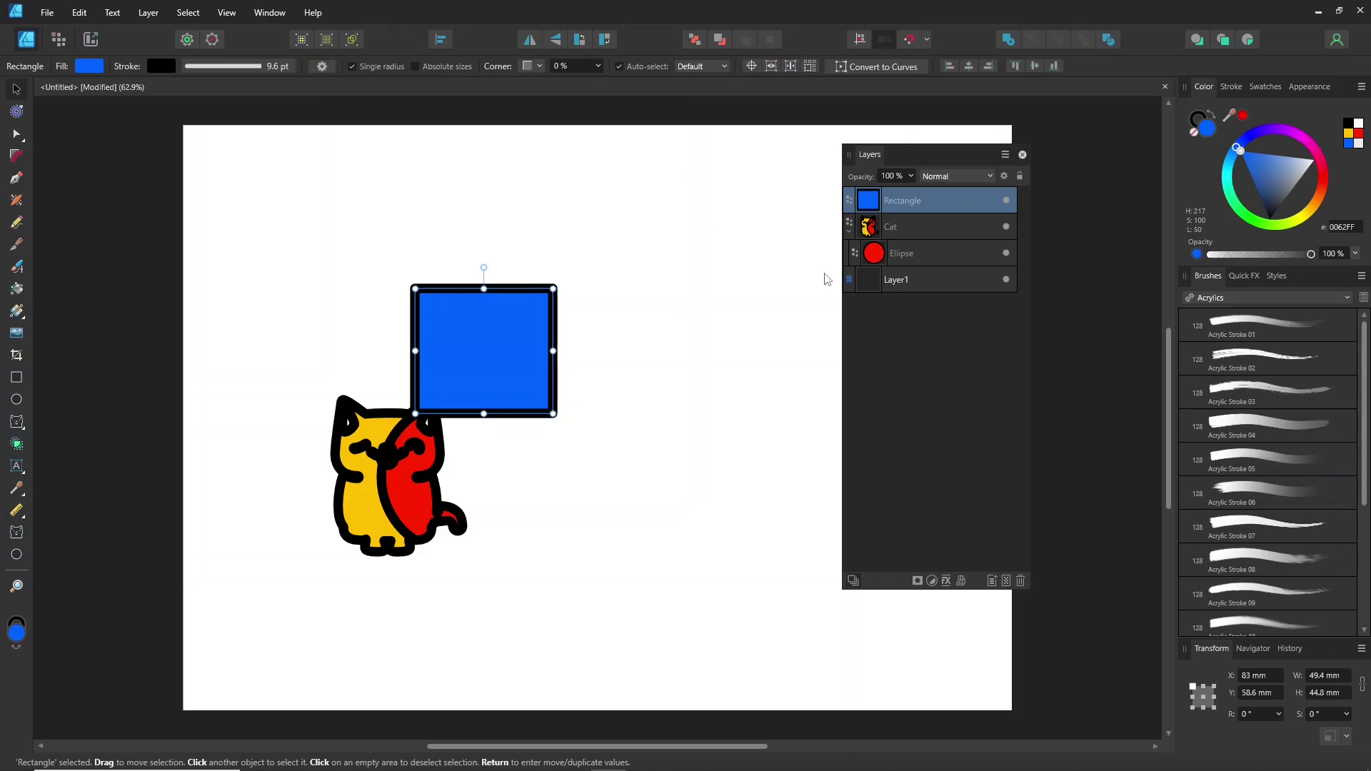
{"action": "right_click", "coordinate": [932, 206]}
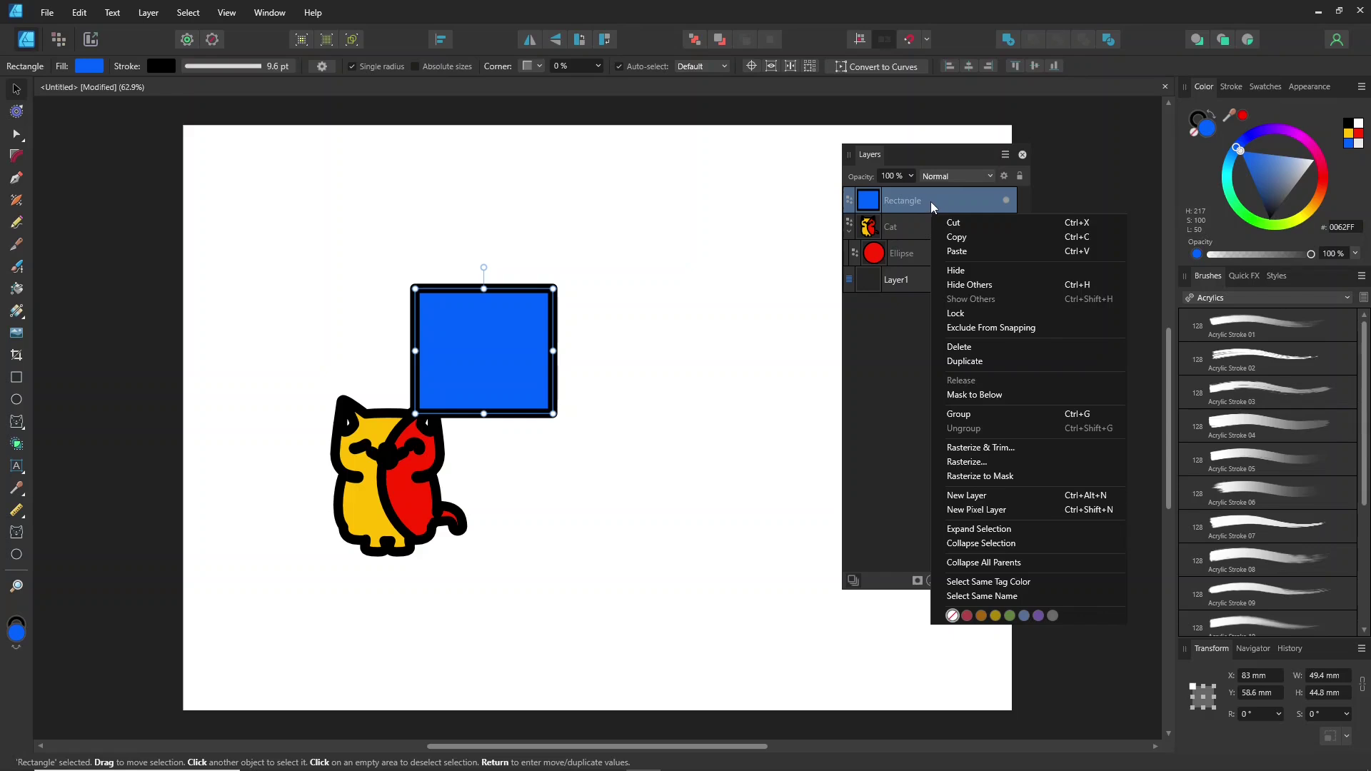
{"action": "left_click", "coordinate": [746, 253]}
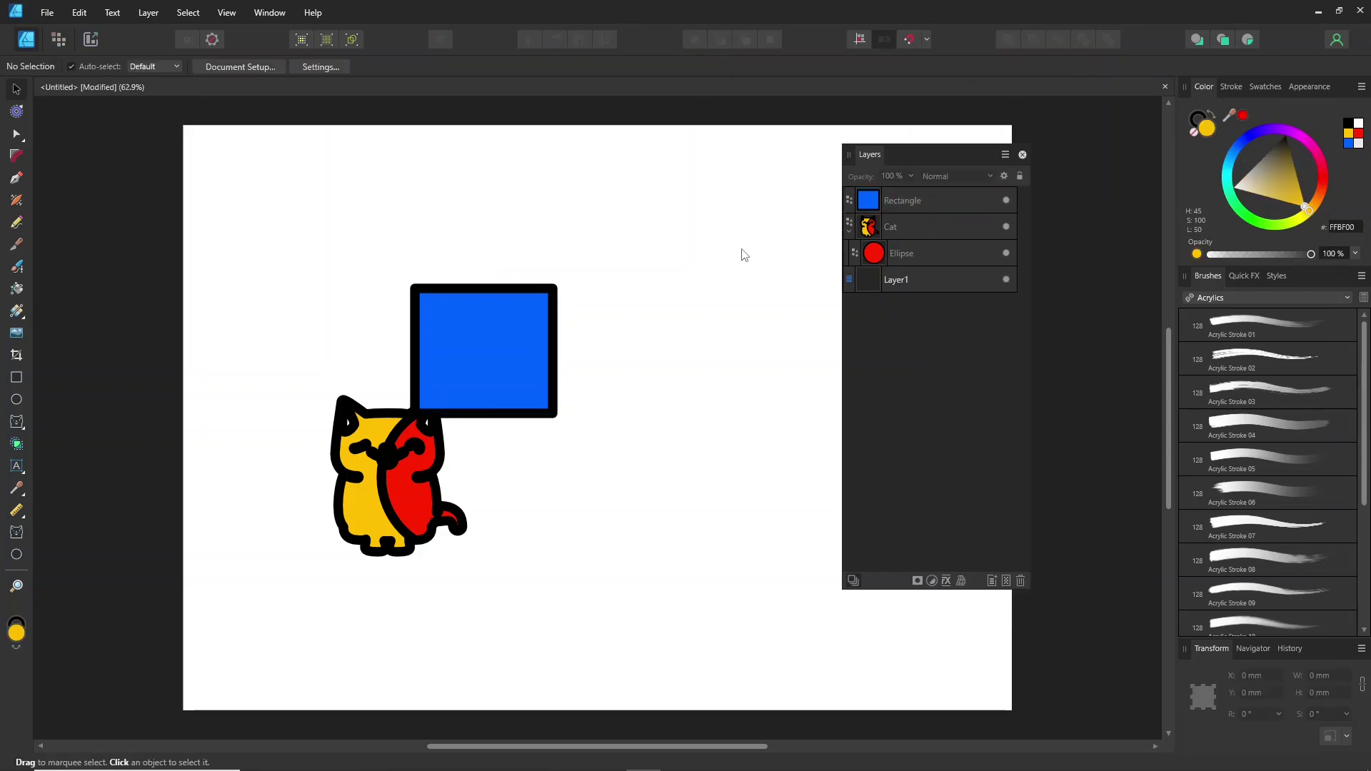
Take the ellipse out of the cat to the bottom of the layer stack, and delete the empty Layer1
{"action": "left_click", "coordinate": [911, 253]}
{"action": "left_click_drag", "start_coordinate": [915, 256], "coordinate": [907, 299]}
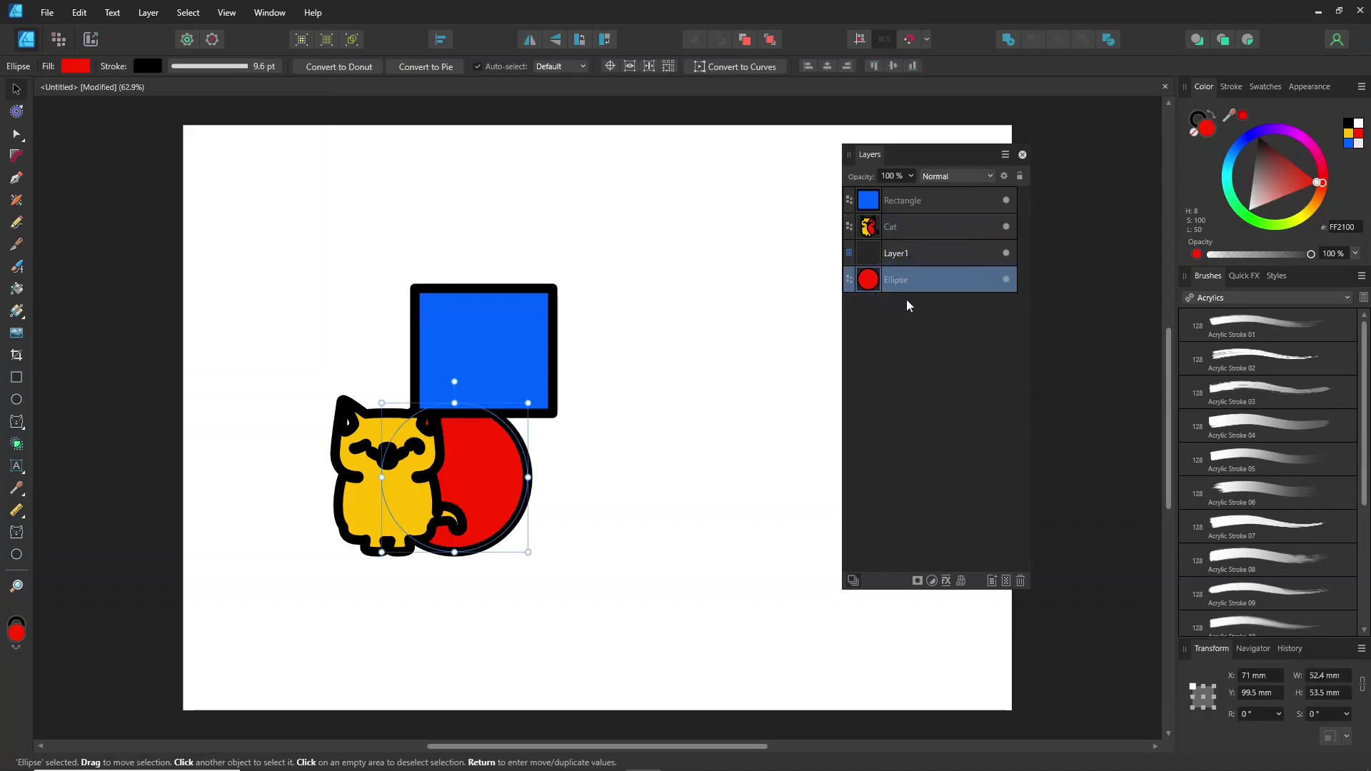
{"action": "left_click", "coordinate": [916, 255]}
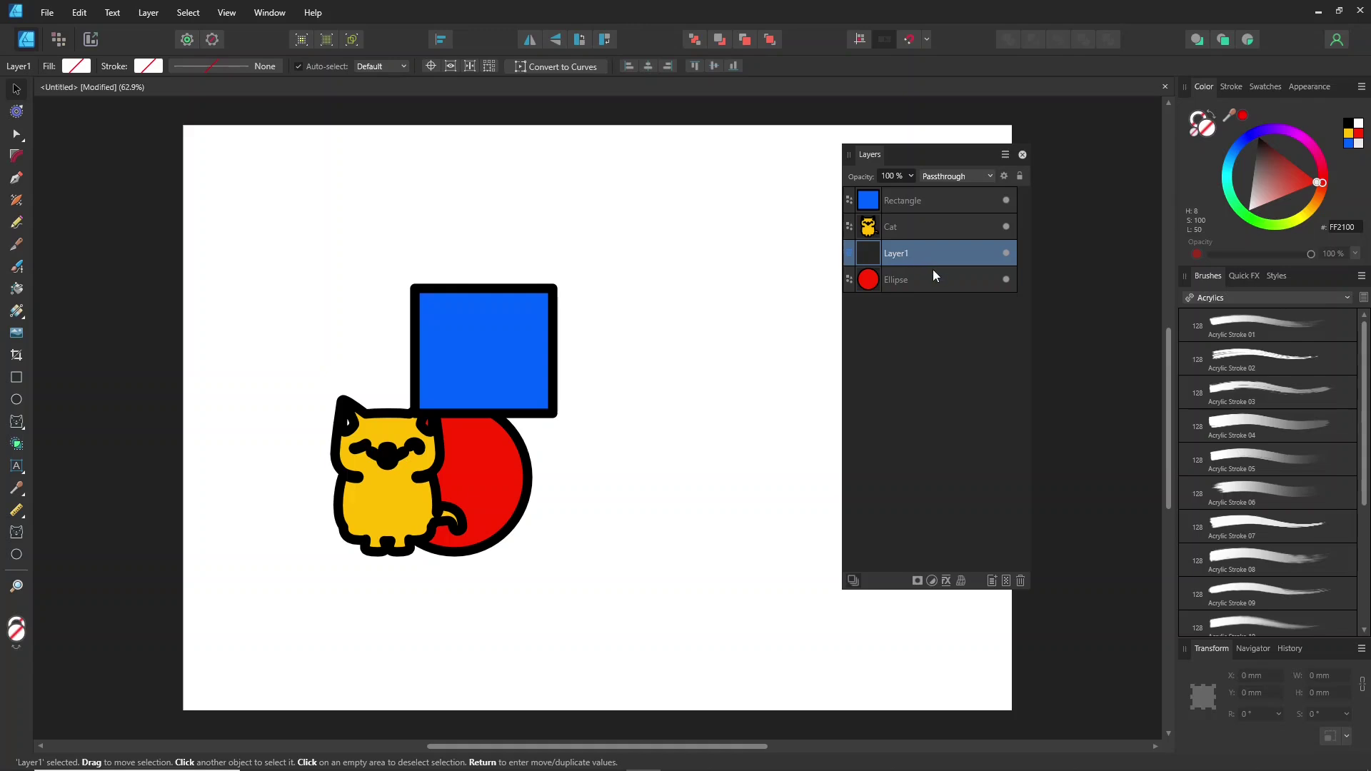
{"action": "left_click", "coordinate": [1020, 579]}
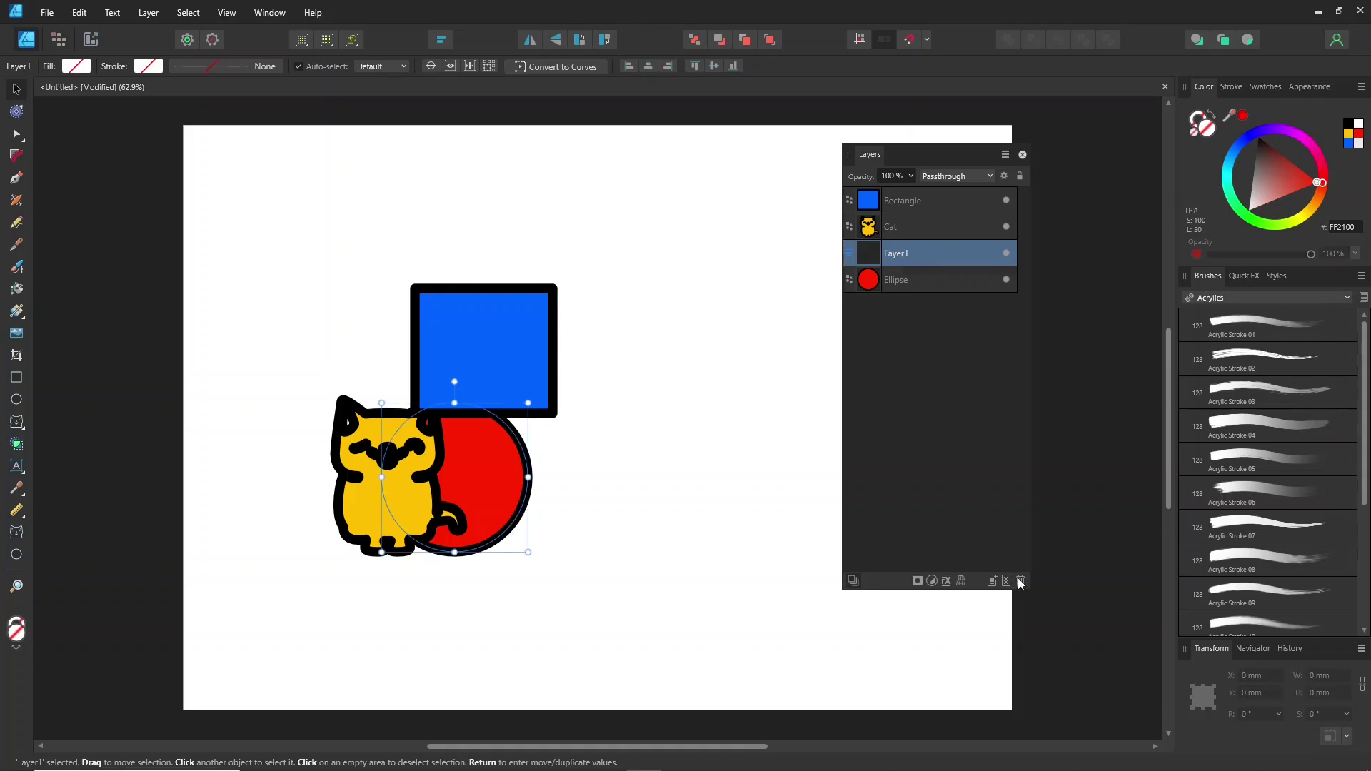
Select all three layers individually and as a range in the layer list, and deselect them again
{"action": "left_click", "coordinate": [938, 205], "text": "ctrl"}
{"action": "left_click", "coordinate": [940, 225], "text": "ctrl"}
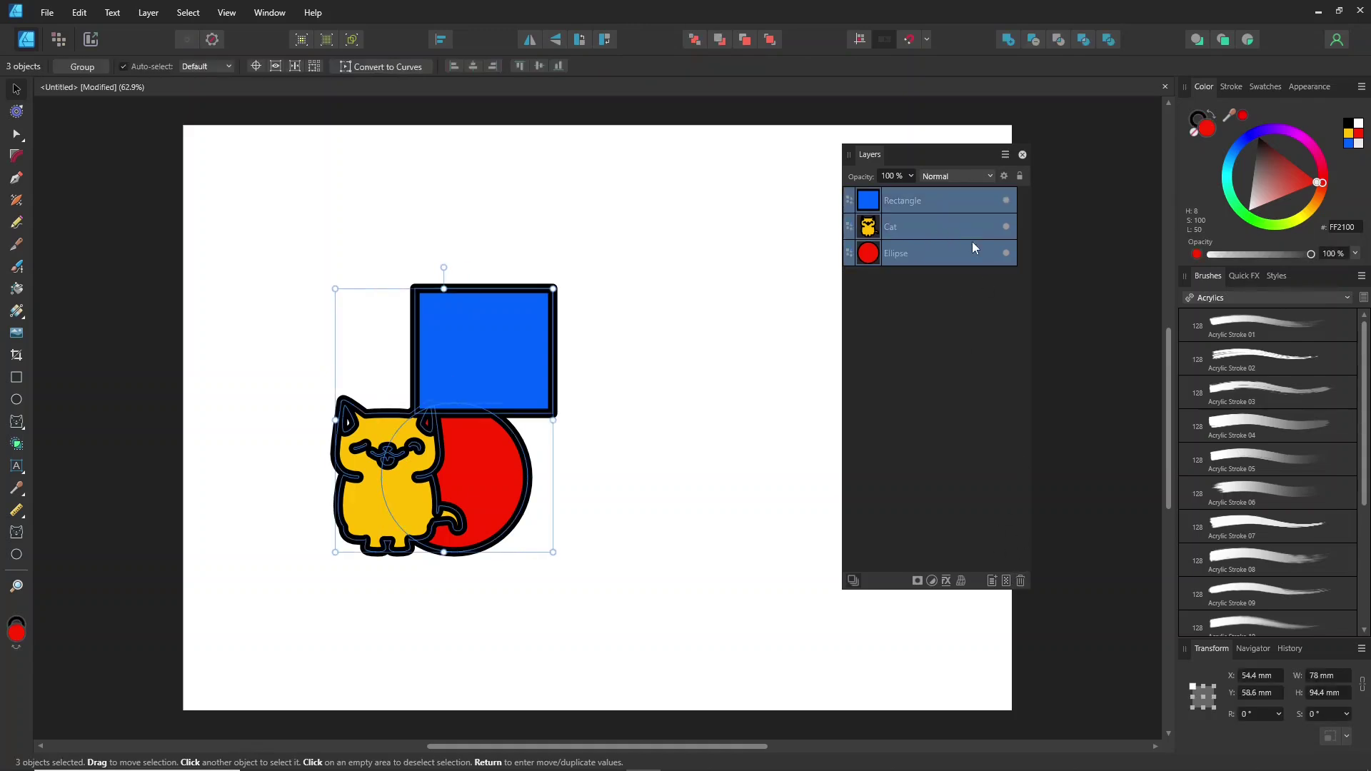
{"action": "left_click", "coordinate": [955, 206]}
{"action": "left_click", "coordinate": [955, 254], "text": "shift"}
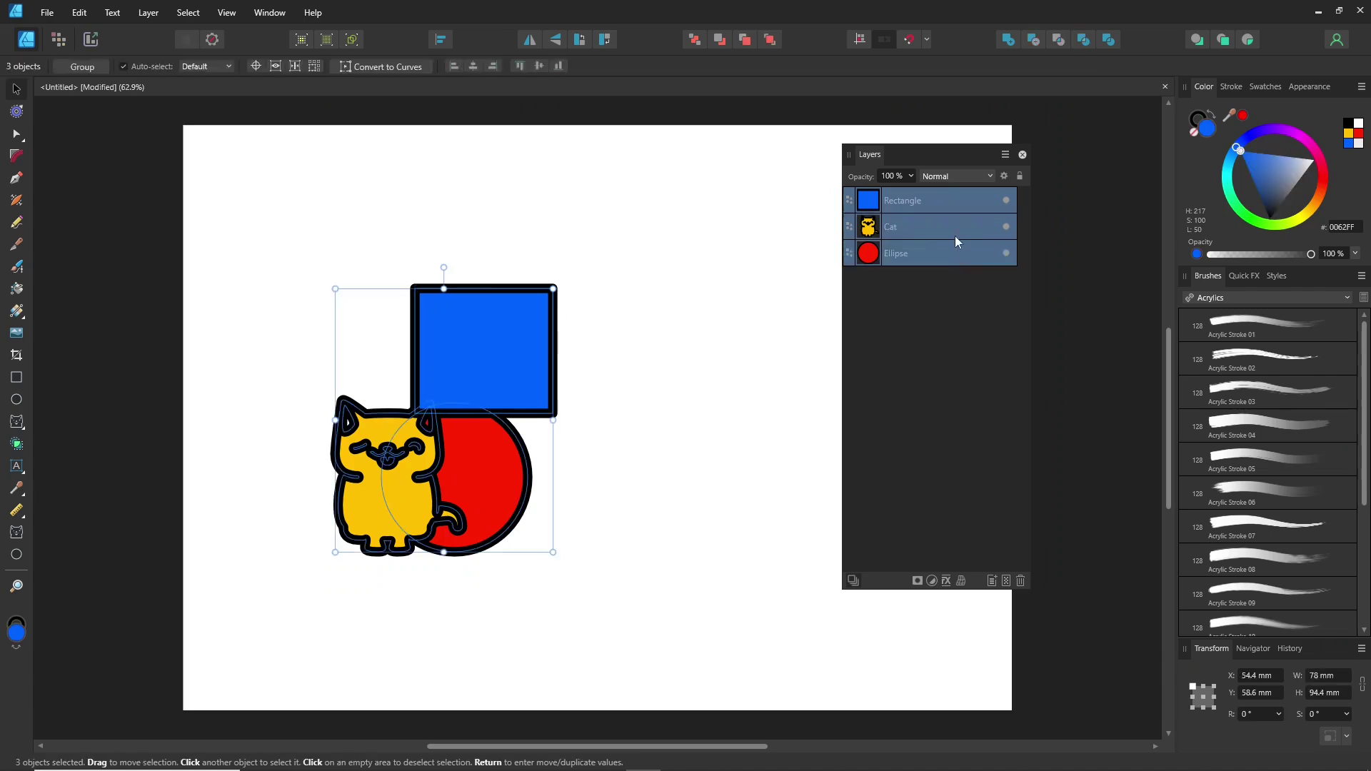
{"action": "left_click", "coordinate": [955, 230], "text": "ctrl"}
{"action": "left_click", "coordinate": [957, 207]}
{"action": "left_click", "coordinate": [957, 207], "text": "ctrl"}
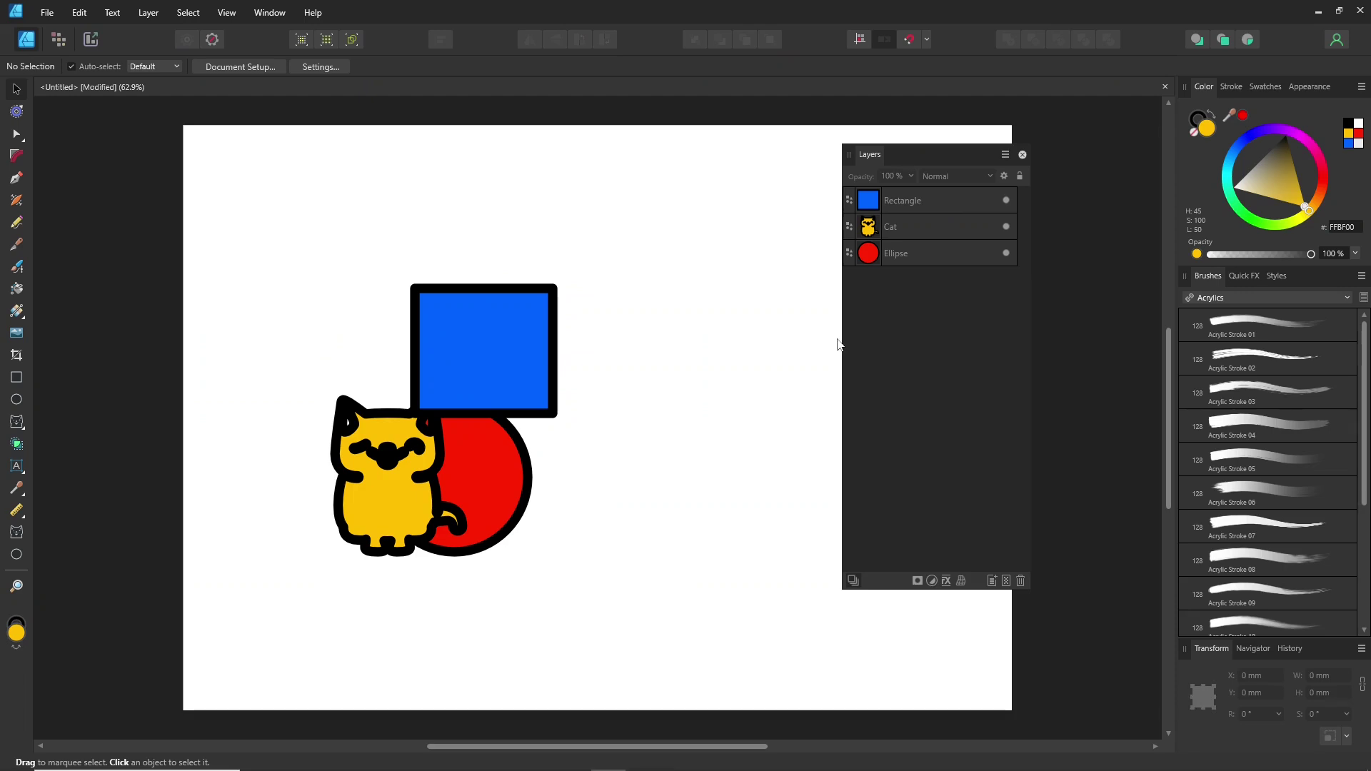
Move the red ellipse clear of the cat and group it with the cat and the blue rectangle
{"action": "left_click", "coordinate": [470, 455]}
{"action": "left_click_drag", "start_coordinate": [470, 455], "coordinate": [571, 473]}
{"action": "left_click_drag", "start_coordinate": [670, 350], "coordinate": [275, 635]}
{"action": "left_click", "coordinate": [151, 15]}
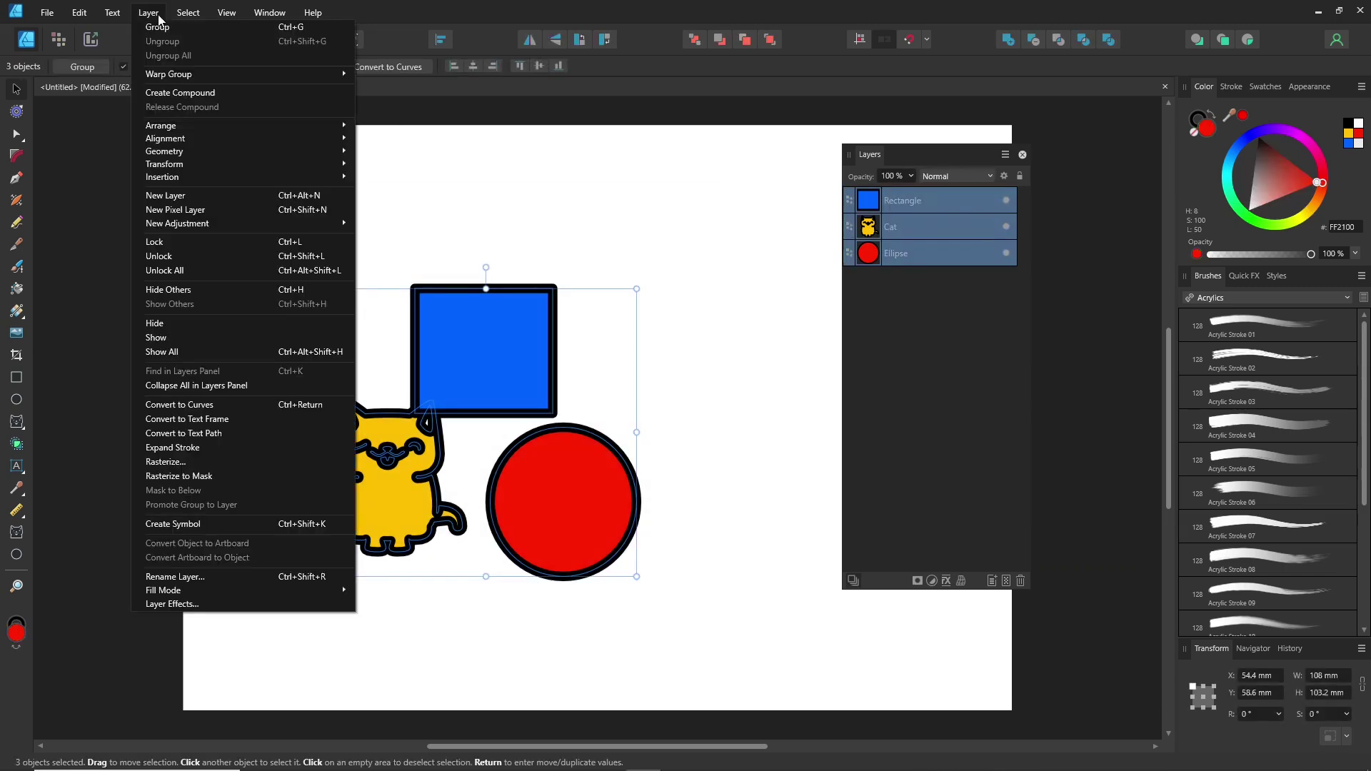
{"action": "left_click", "coordinate": [240, 31]}
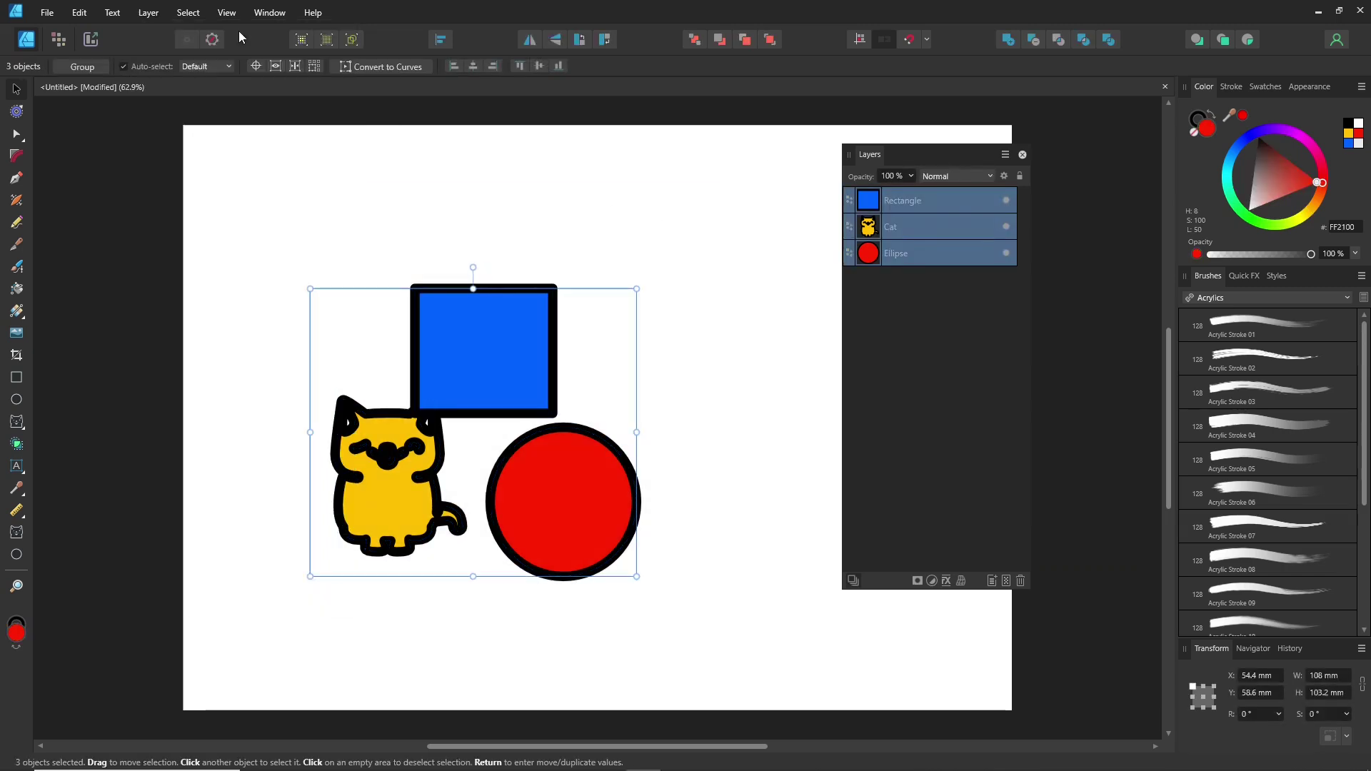
Try a green 00FF12 fill and a D56A6A stroke on the whole group, and undo both colour changes
{"action": "left_click", "coordinate": [1250, 213]}
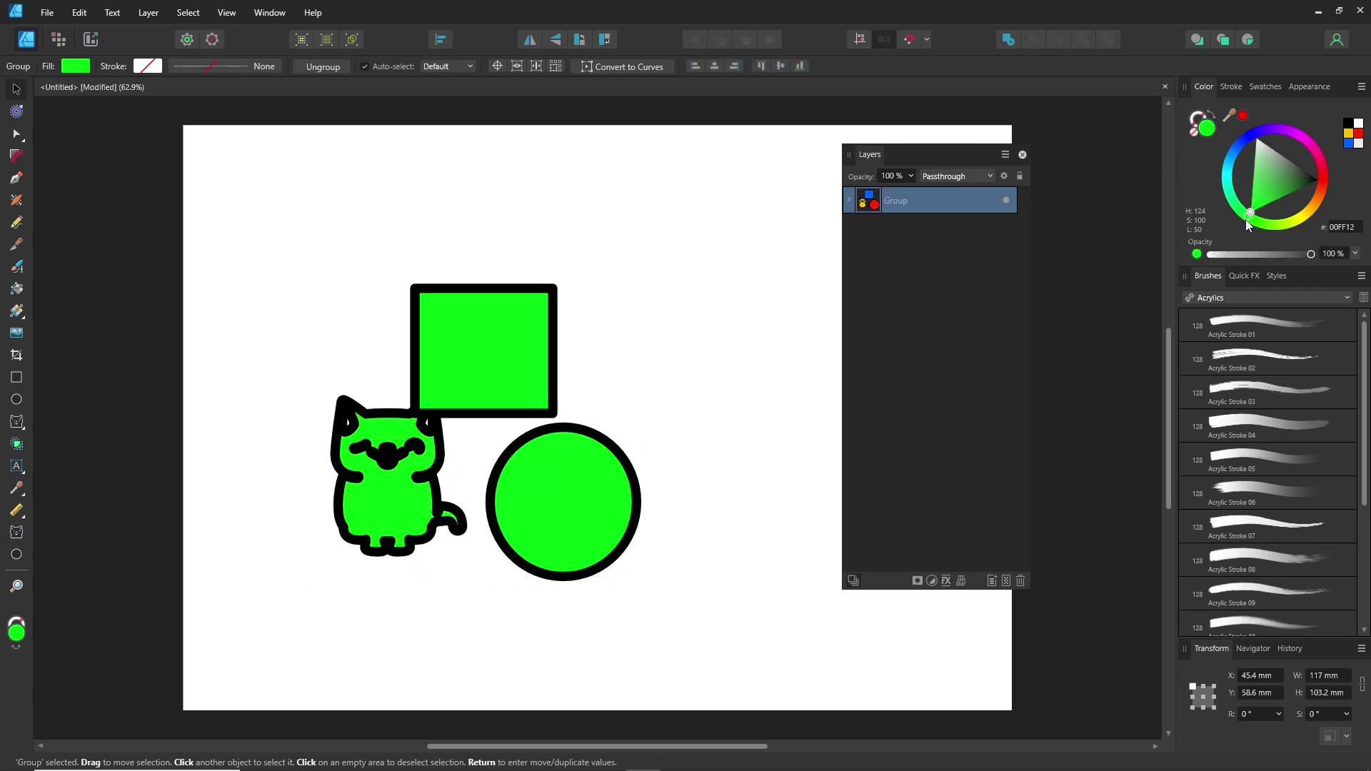
{"action": "left_click", "coordinate": [1195, 120]}
{"action": "left_click", "coordinate": [1280, 186]}
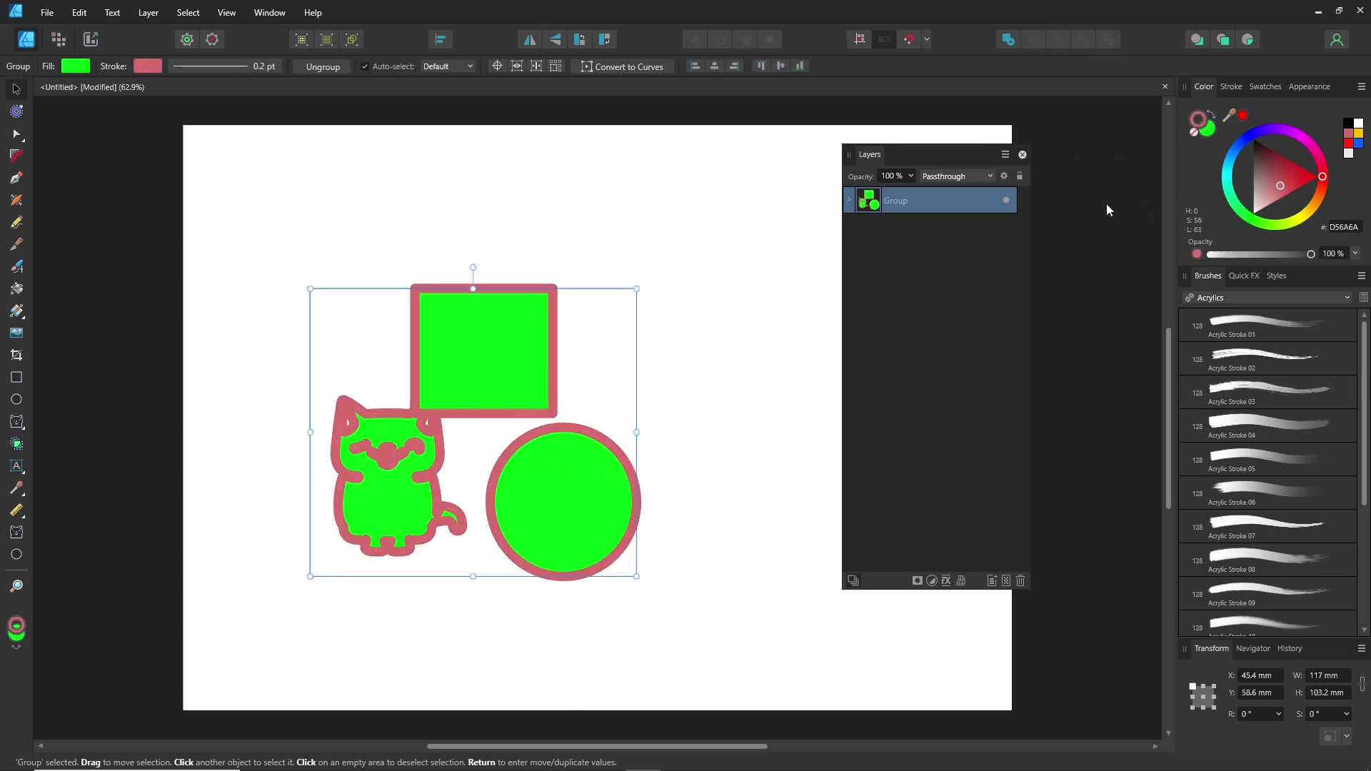
{"action": "left_click", "coordinate": [771, 233]}
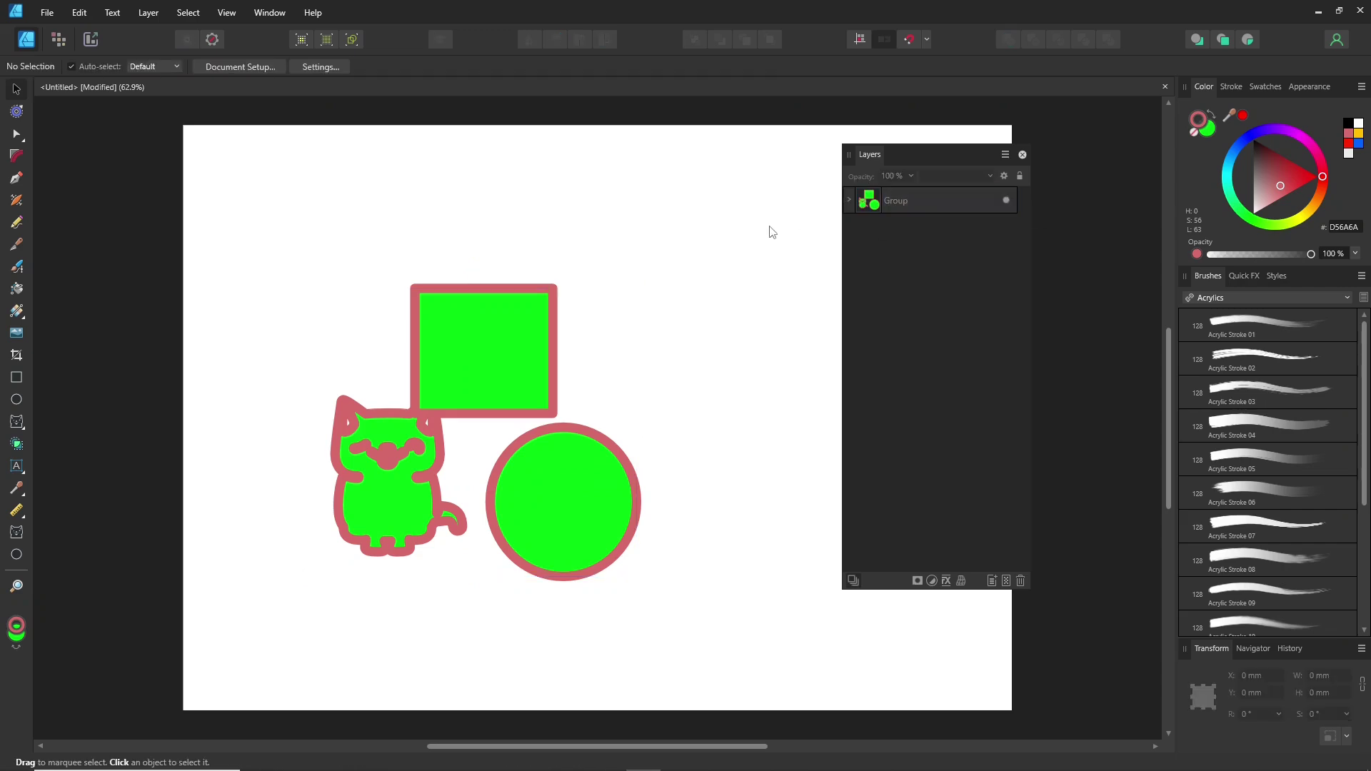
{"action": "key", "text": "ctrl+z"}
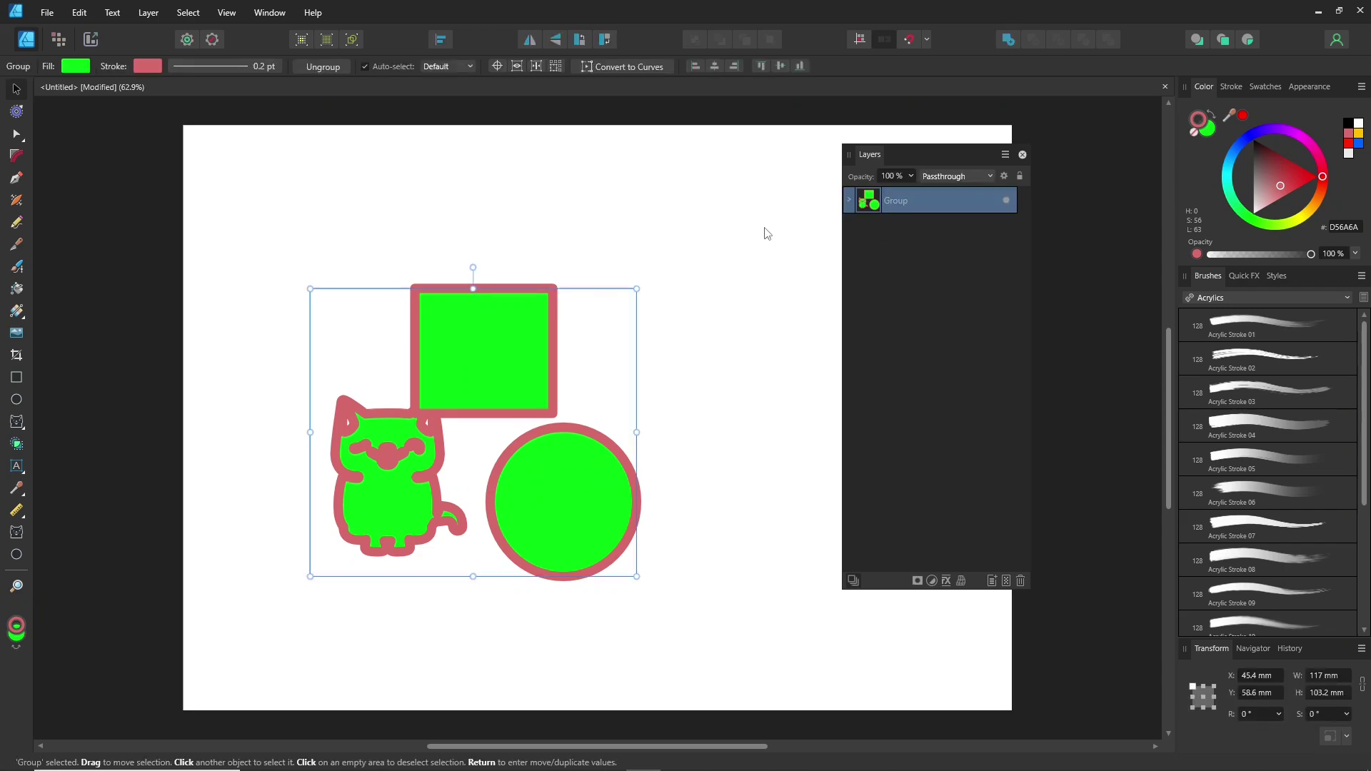
{"action": "key", "text": "ctrl+z"}
{"action": "key", "text": "ctrl+z"}
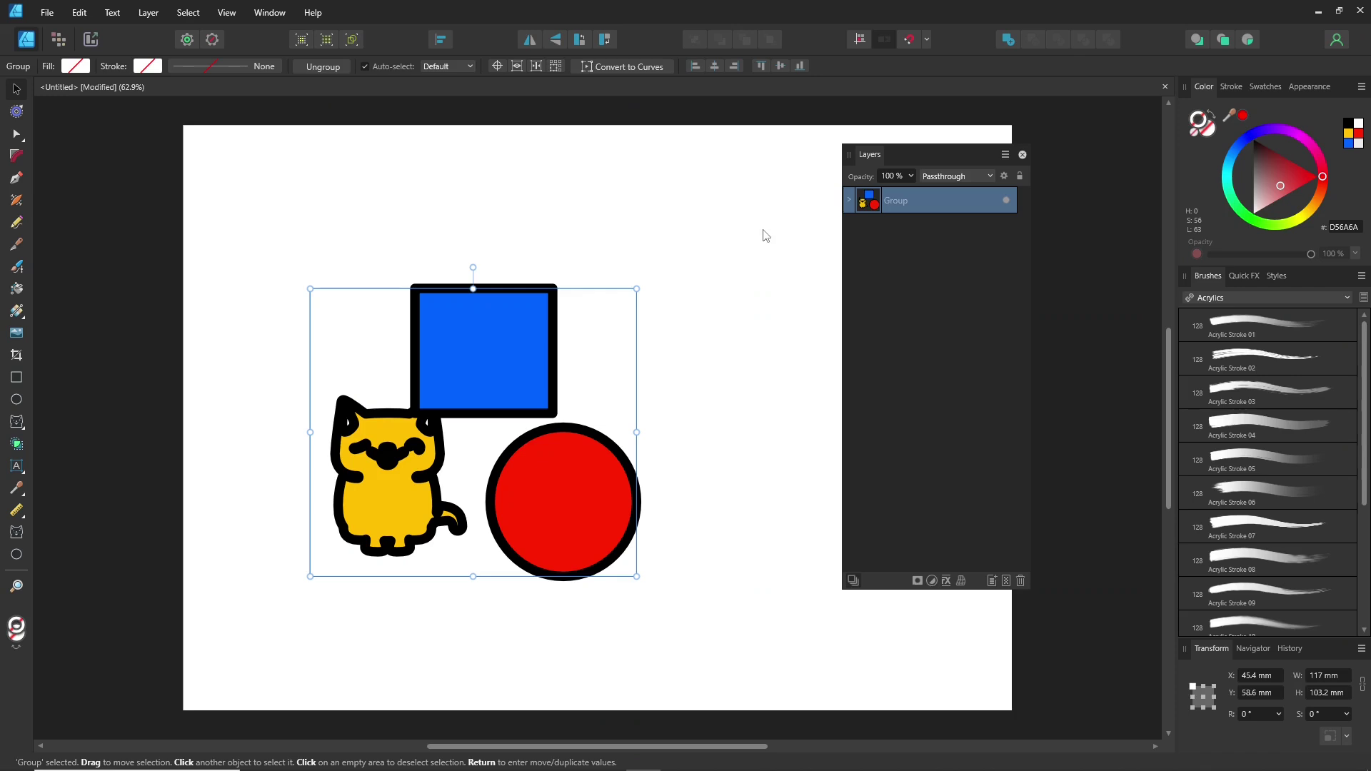
Ungroup the three shapes and deselect them
{"action": "left_click", "coordinate": [148, 12]}
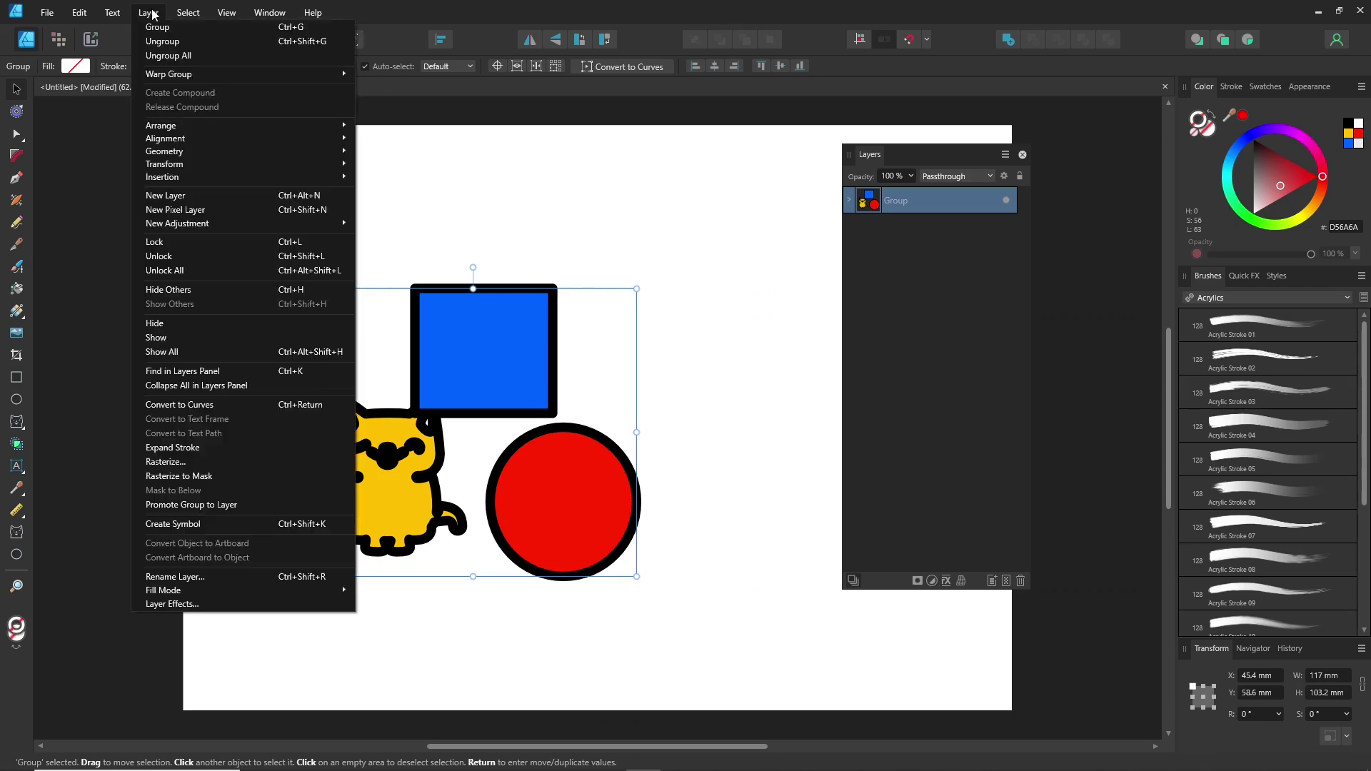
{"action": "left_click", "coordinate": [174, 43]}
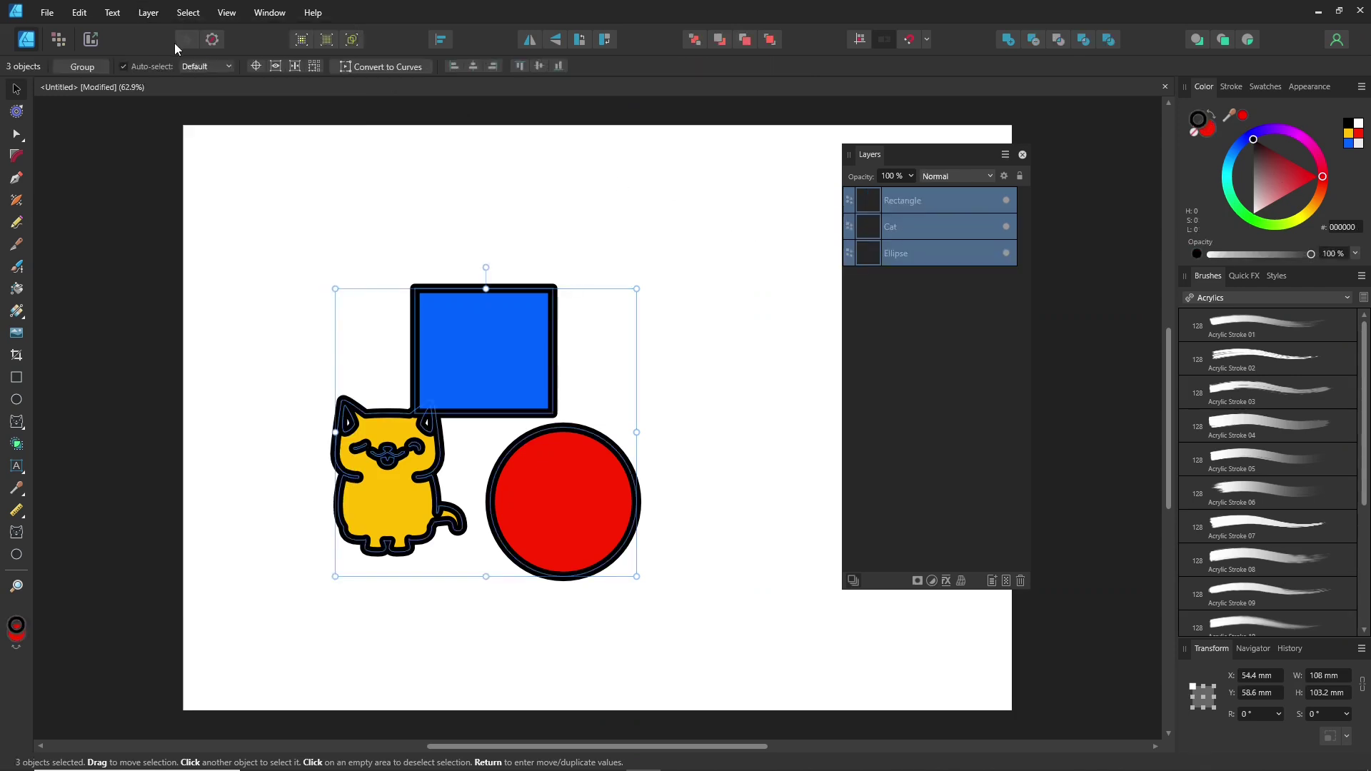
{"action": "left_click", "coordinate": [657, 266]}
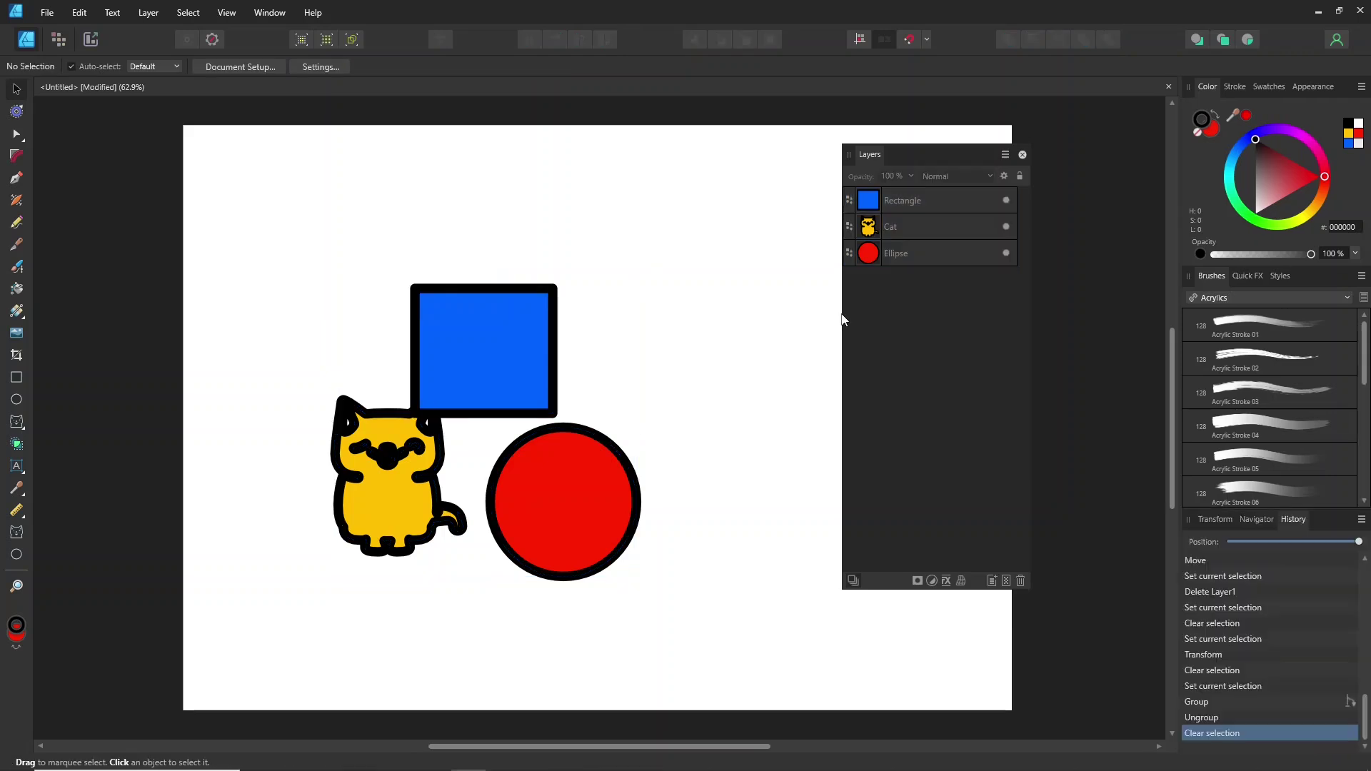
Move the blue rectangle up and to the right, away from the cat, and add an Invert adjustment to it
{"action": "left_click", "coordinate": [482, 360]}
{"action": "left_click_drag", "start_coordinate": [482, 358], "coordinate": [546, 312]}
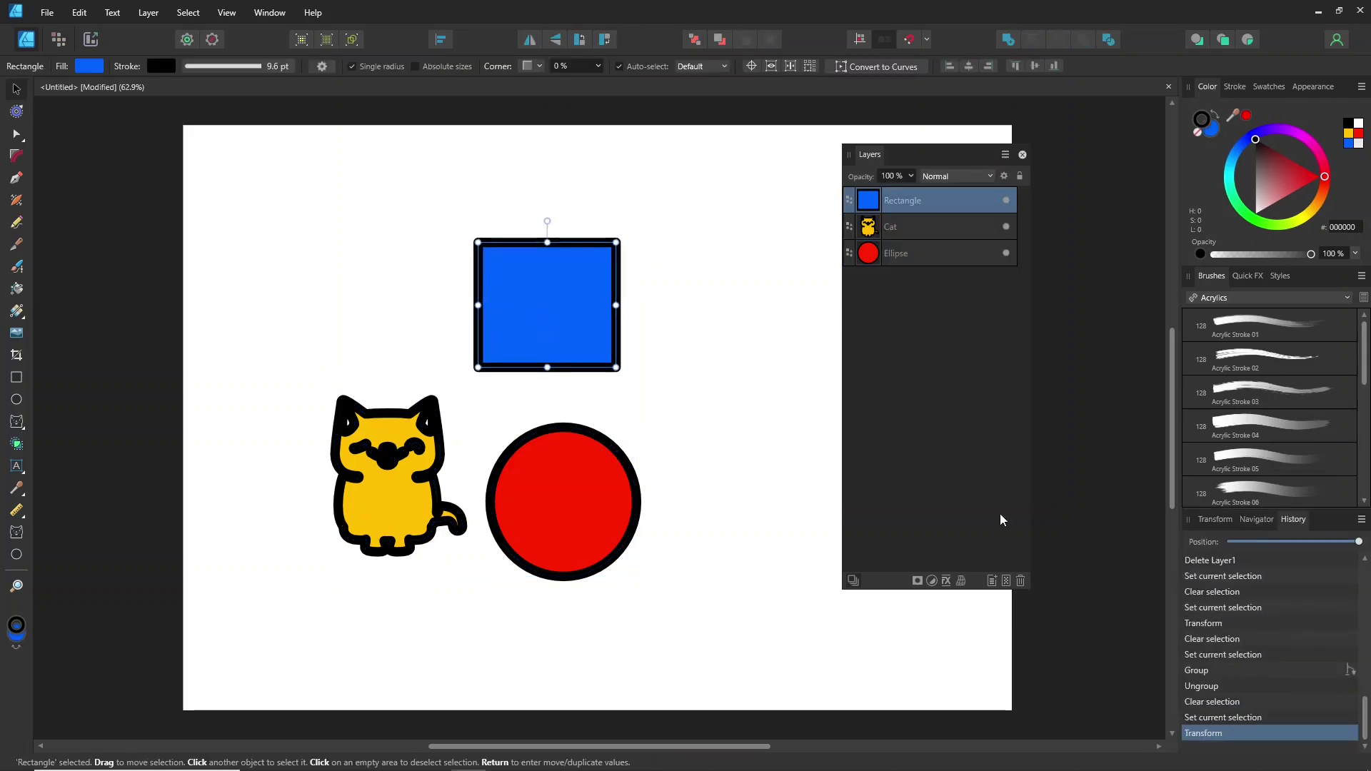
{"action": "left_click", "coordinate": [932, 581]}
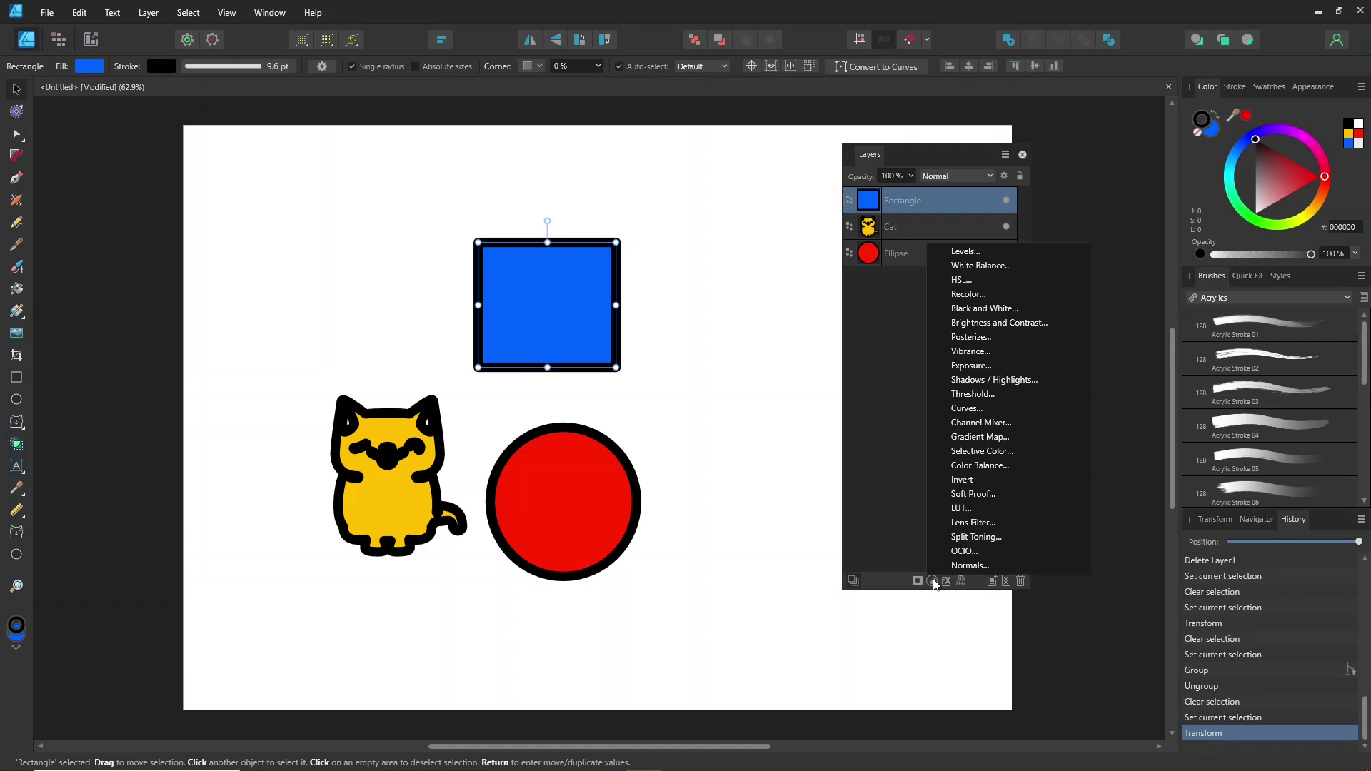
{"action": "left_click", "coordinate": [980, 483]}
Add a Brightness and Contrast adjustment to the ellipse with brightness 100% and contrast 72%
{"action": "left_click", "coordinate": [643, 505]}
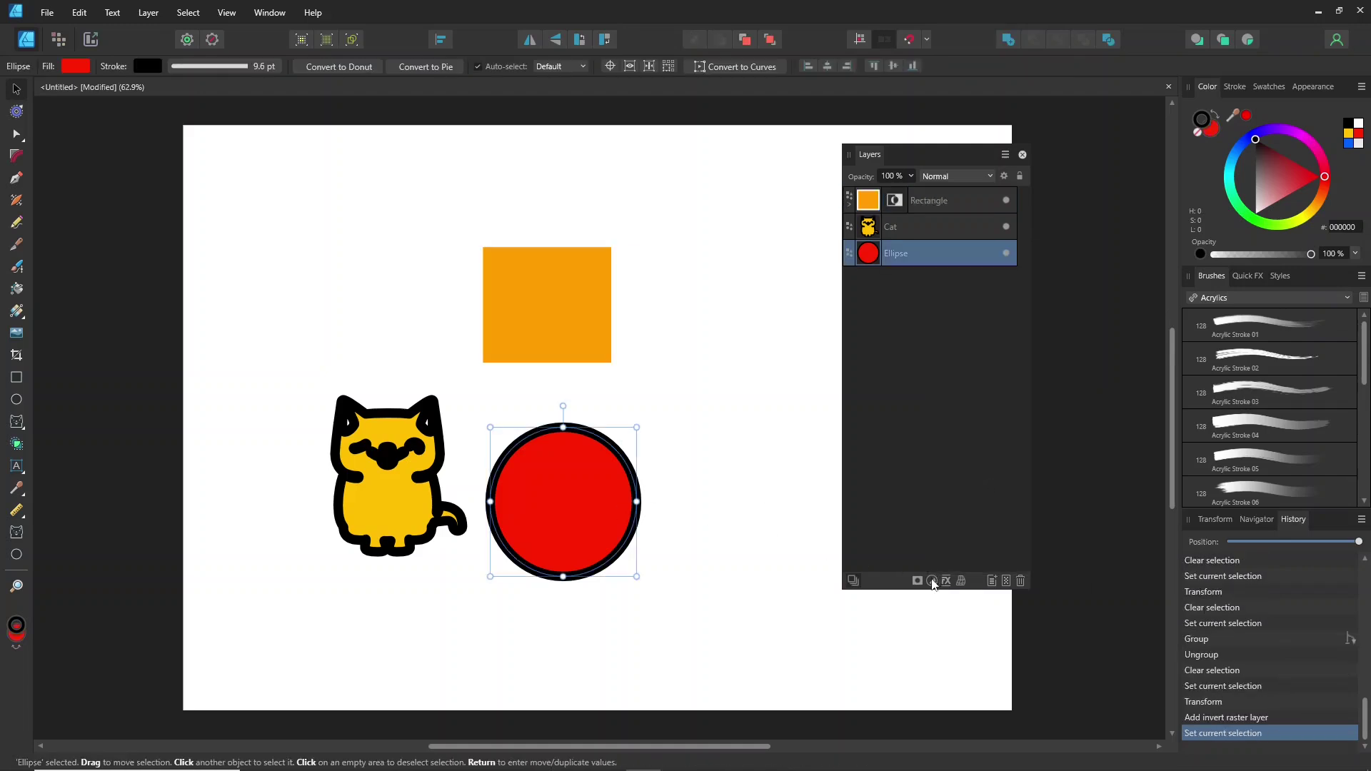
{"action": "left_click", "coordinate": [932, 581]}
{"action": "left_click", "coordinate": [999, 322]}
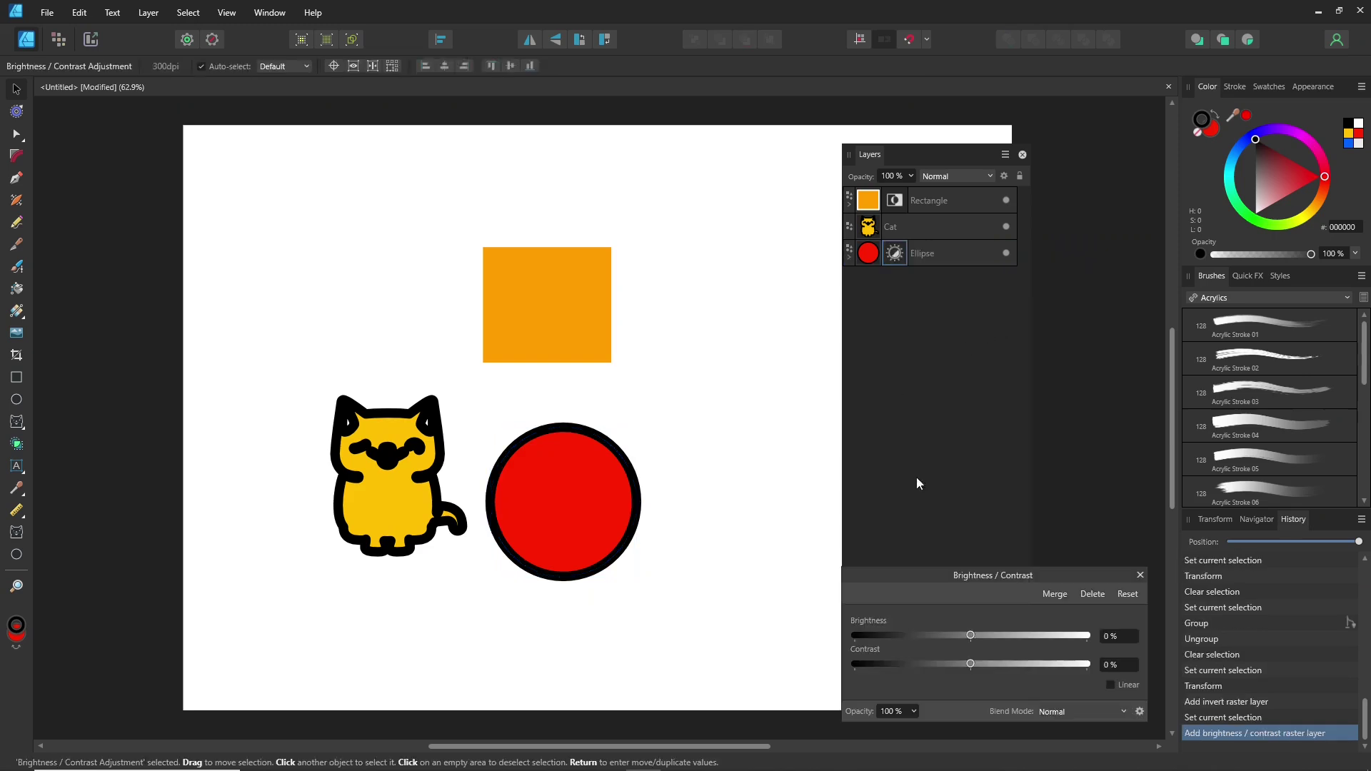
{"action": "left_click_drag", "start_coordinate": [971, 636], "coordinate": [850, 635]}
{"action": "left_click_drag", "start_coordinate": [974, 664], "coordinate": [1055, 663]}
{"action": "left_click_drag", "start_coordinate": [857, 636], "coordinate": [1099, 641]}
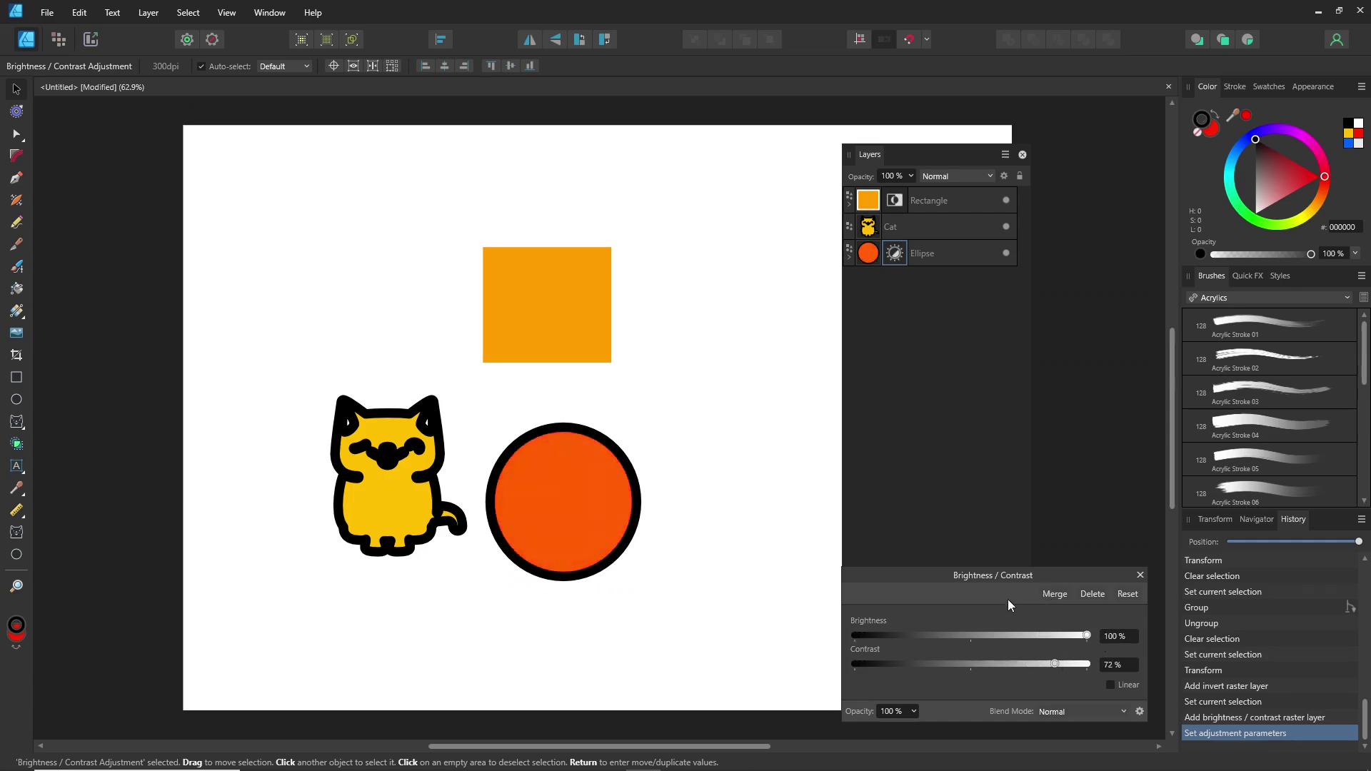
{"action": "left_click", "coordinate": [1141, 575]}
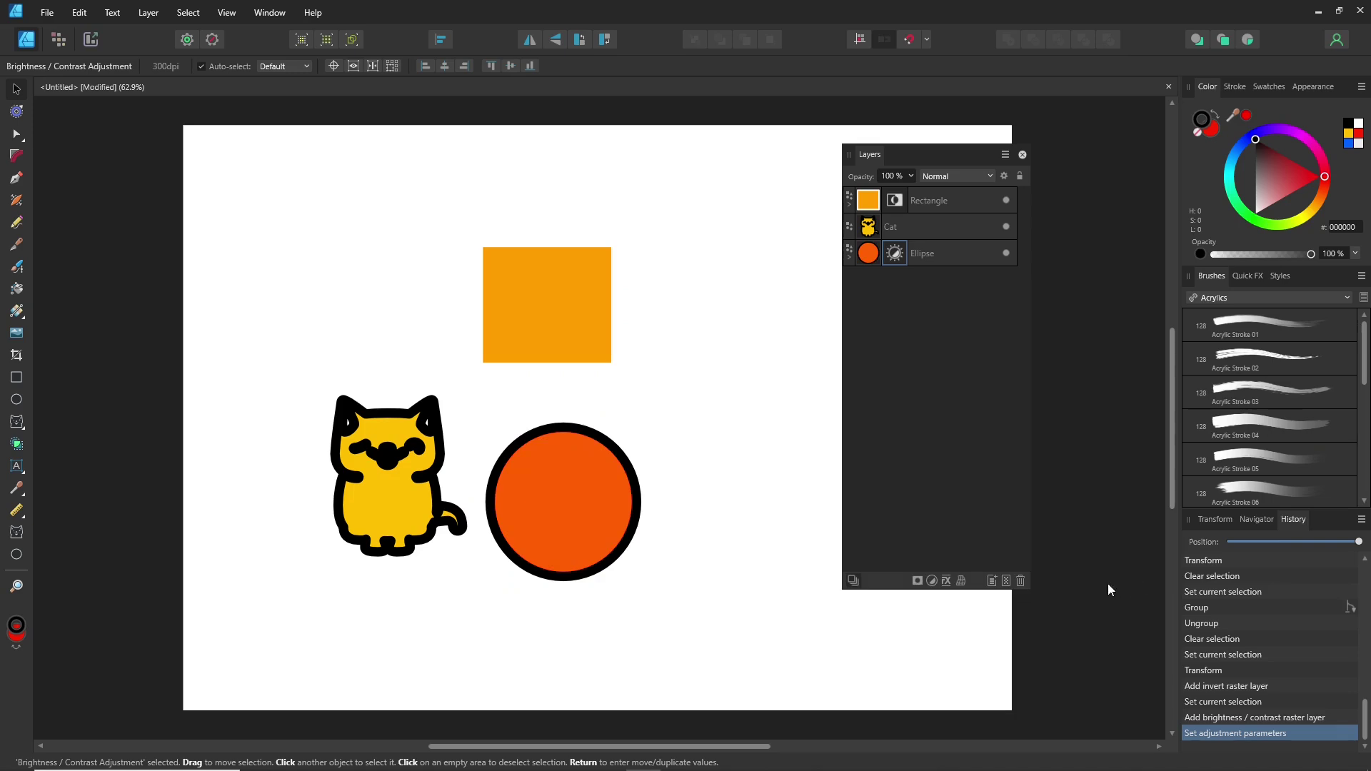
Apply a 3D layer effect with a 100 px radius to the ellipse
{"action": "left_click", "coordinate": [946, 580]}
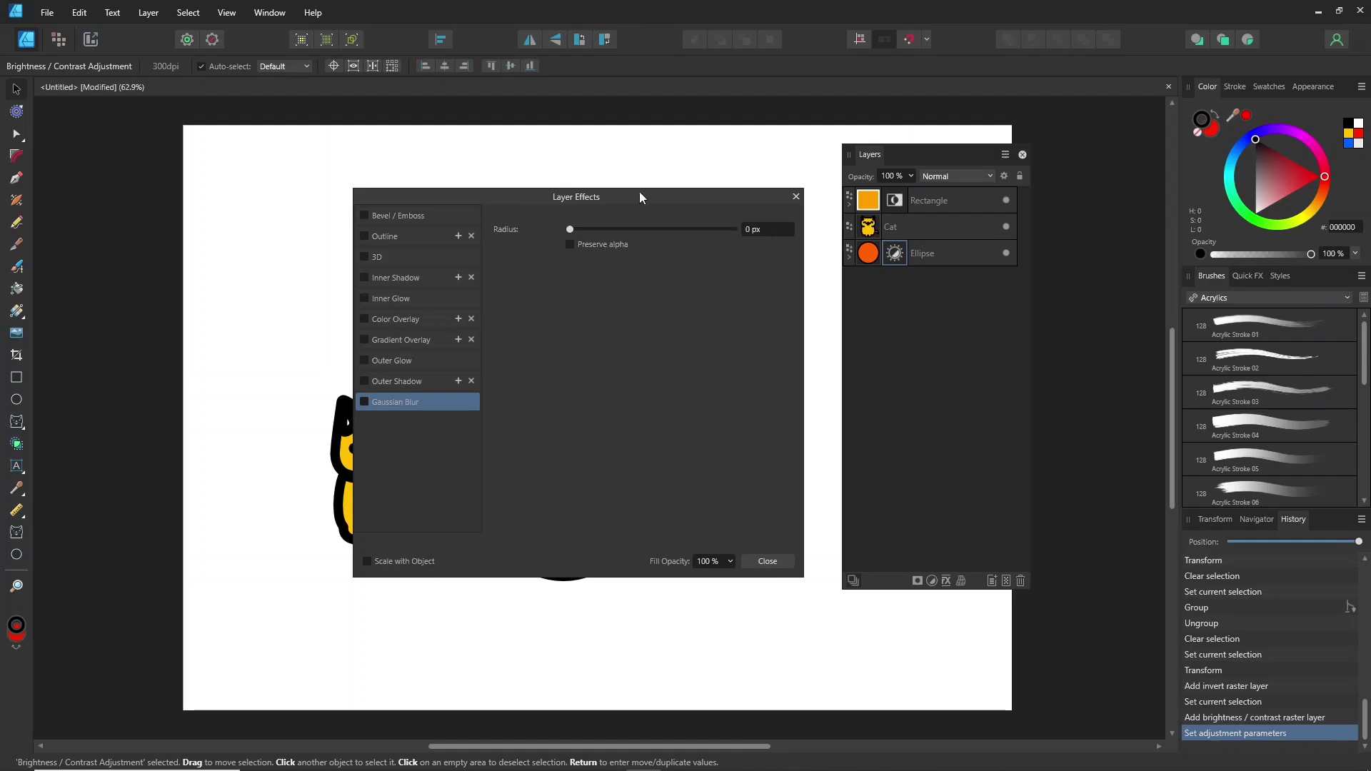
{"action": "left_click_drag", "start_coordinate": [640, 192], "coordinate": [910, 263]}
{"action": "left_click", "coordinate": [550, 477]}
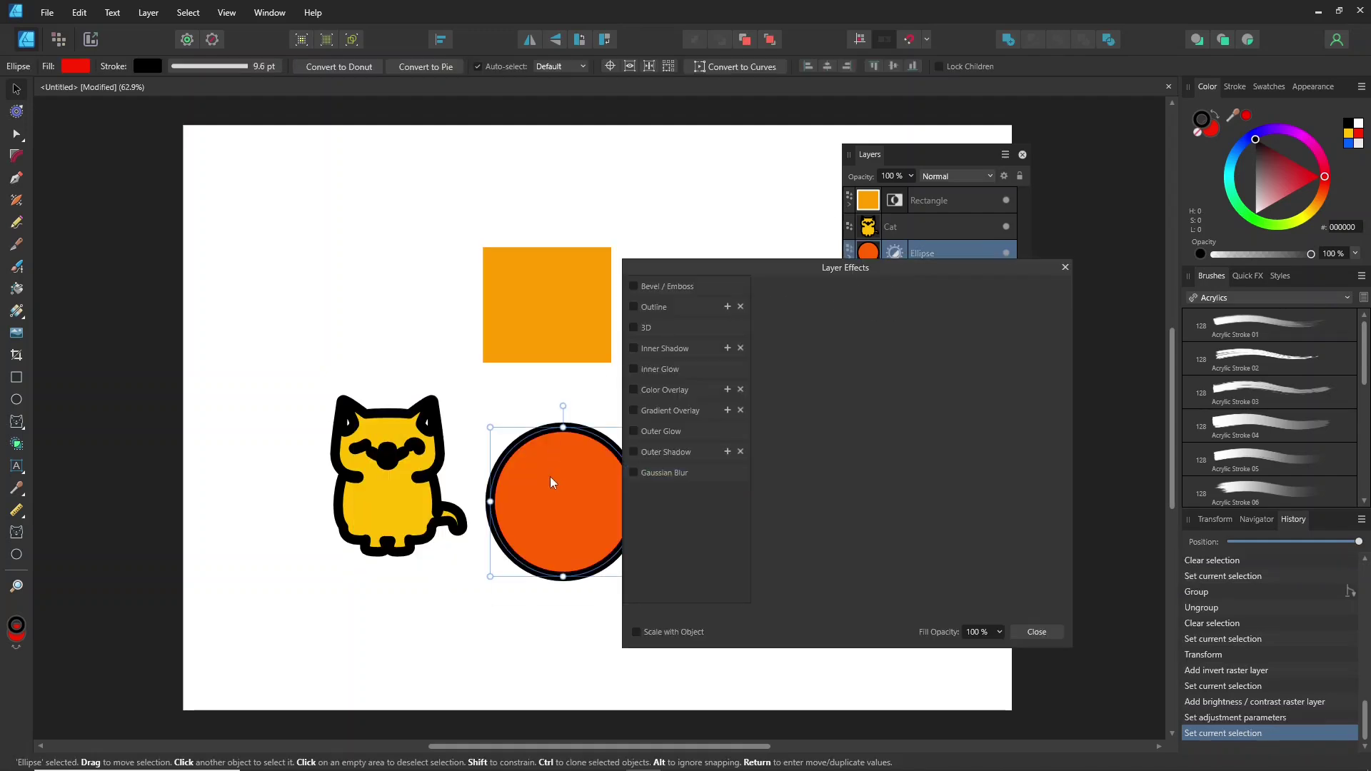
{"action": "left_click", "coordinate": [633, 328]}
{"action": "mouse_move", "coordinate": [882, 301]}
{"action": "left_mouse_down"}
{"action": "mouse_move", "coordinate": [1019, 308]}
{"action": "mouse_move", "coordinate": [988, 315]}
{"action": "left_mouse_up"}
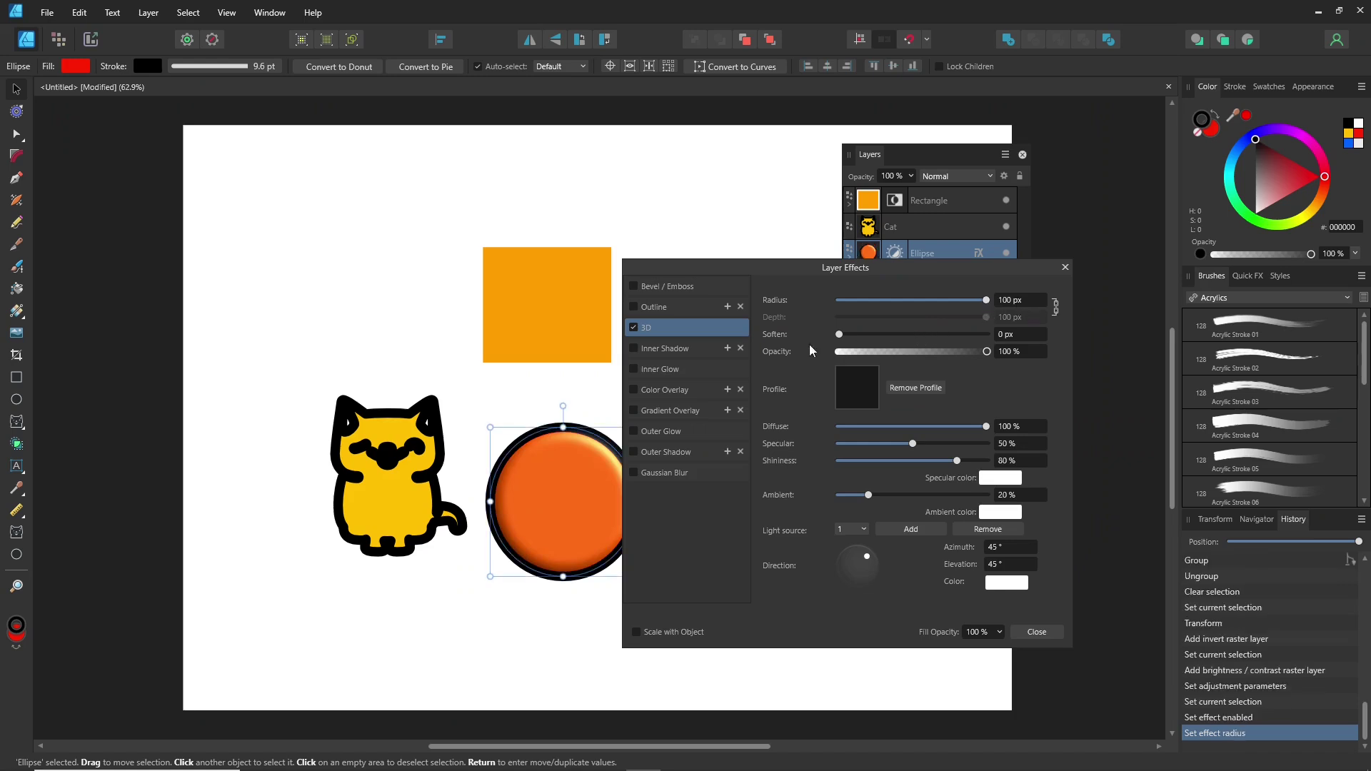
Give the rectangle an Outer Shadow effect with 100 px radius, about 107 px offset and a 320° angle, and deselect it
{"action": "left_click", "coordinate": [550, 324]}
{"action": "left_click_drag", "start_coordinate": [758, 267], "coordinate": [848, 262]}
{"action": "left_click", "coordinate": [723, 447]}
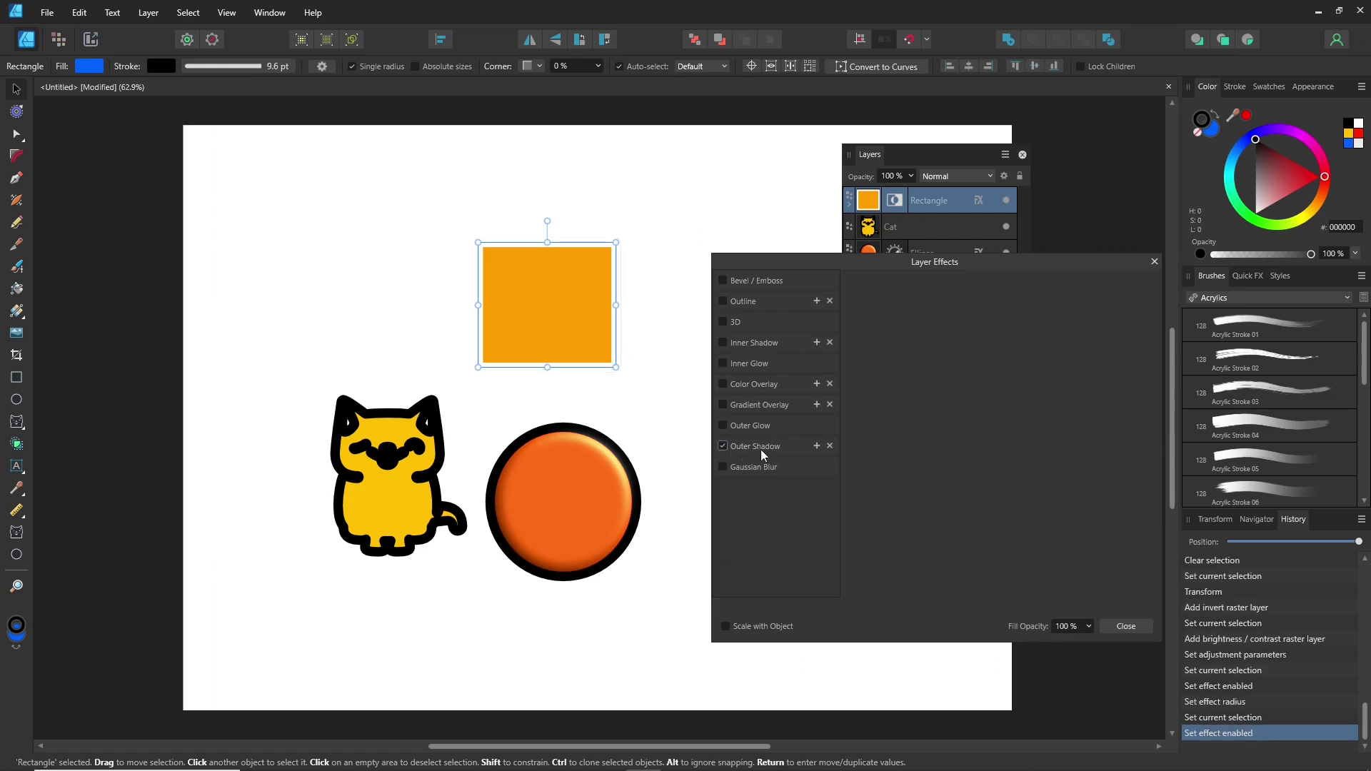
{"action": "left_click", "coordinate": [964, 468]}
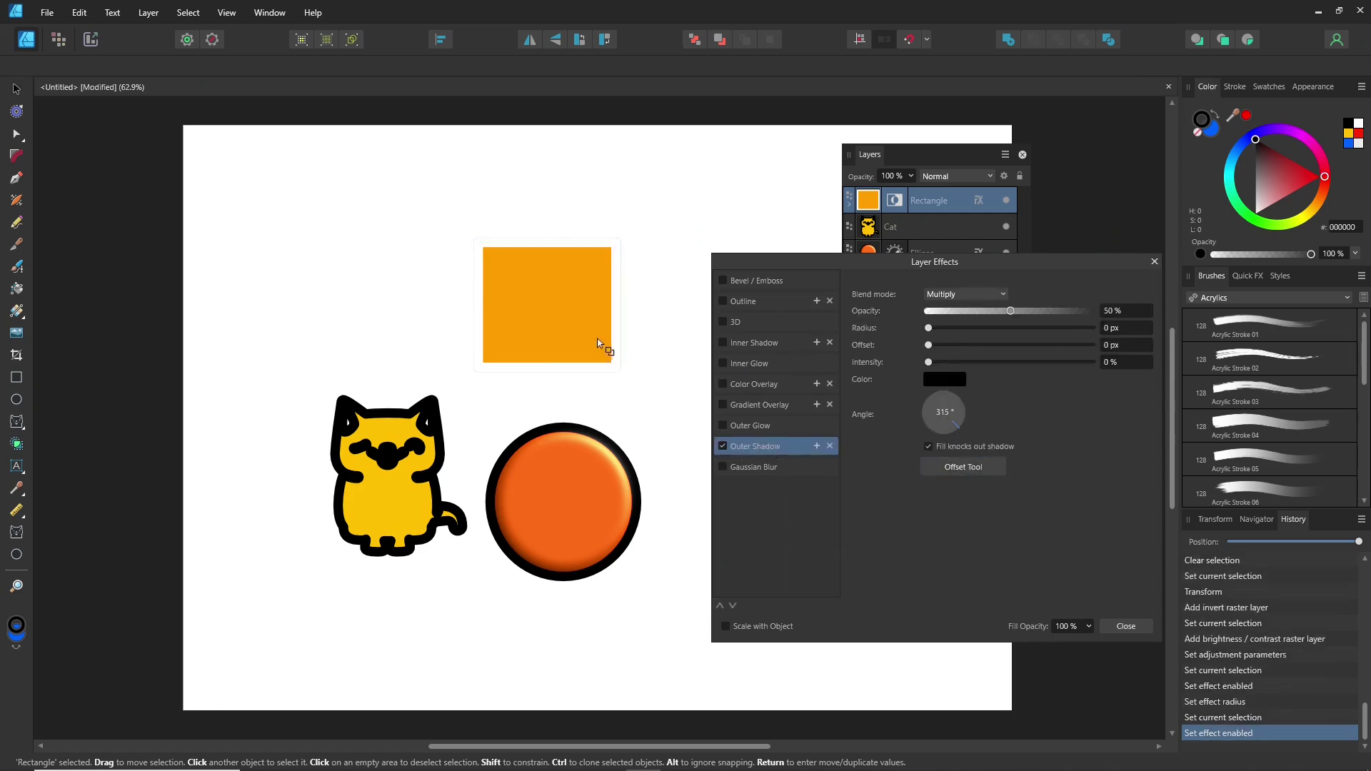
{"action": "left_click_drag", "start_coordinate": [641, 382], "coordinate": [620, 361]}
{"action": "left_click_drag", "start_coordinate": [928, 328], "coordinate": [1100, 337]}
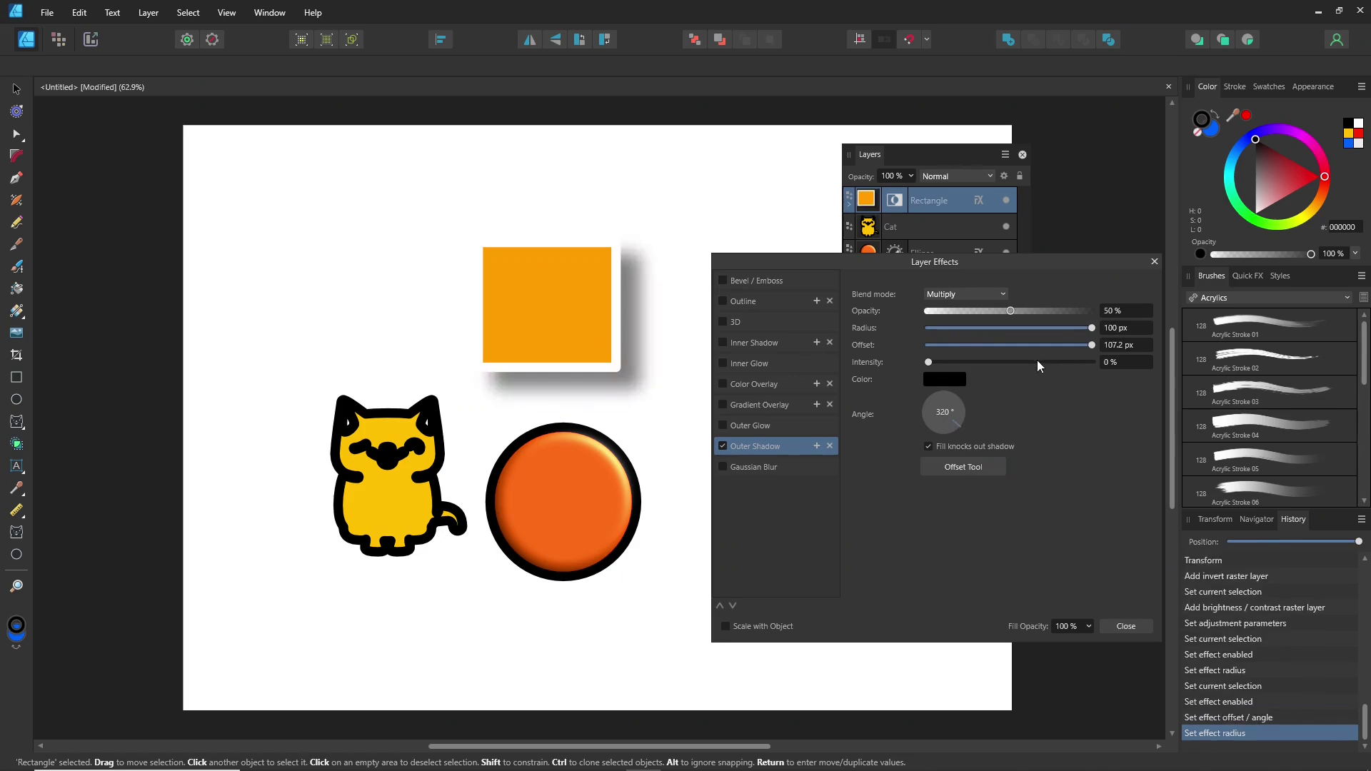
{"action": "left_click", "coordinate": [1126, 626]}
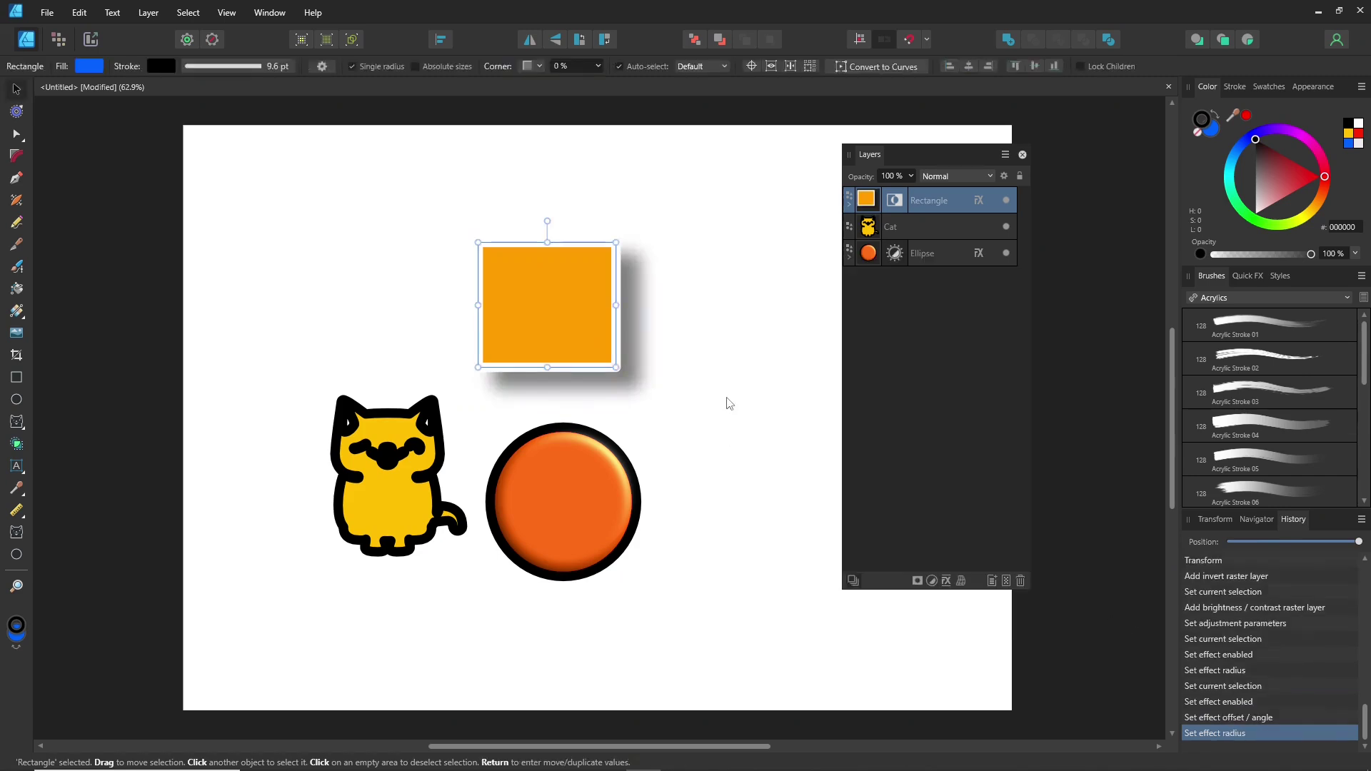
{"action": "left_click", "coordinate": [1102, 557]}
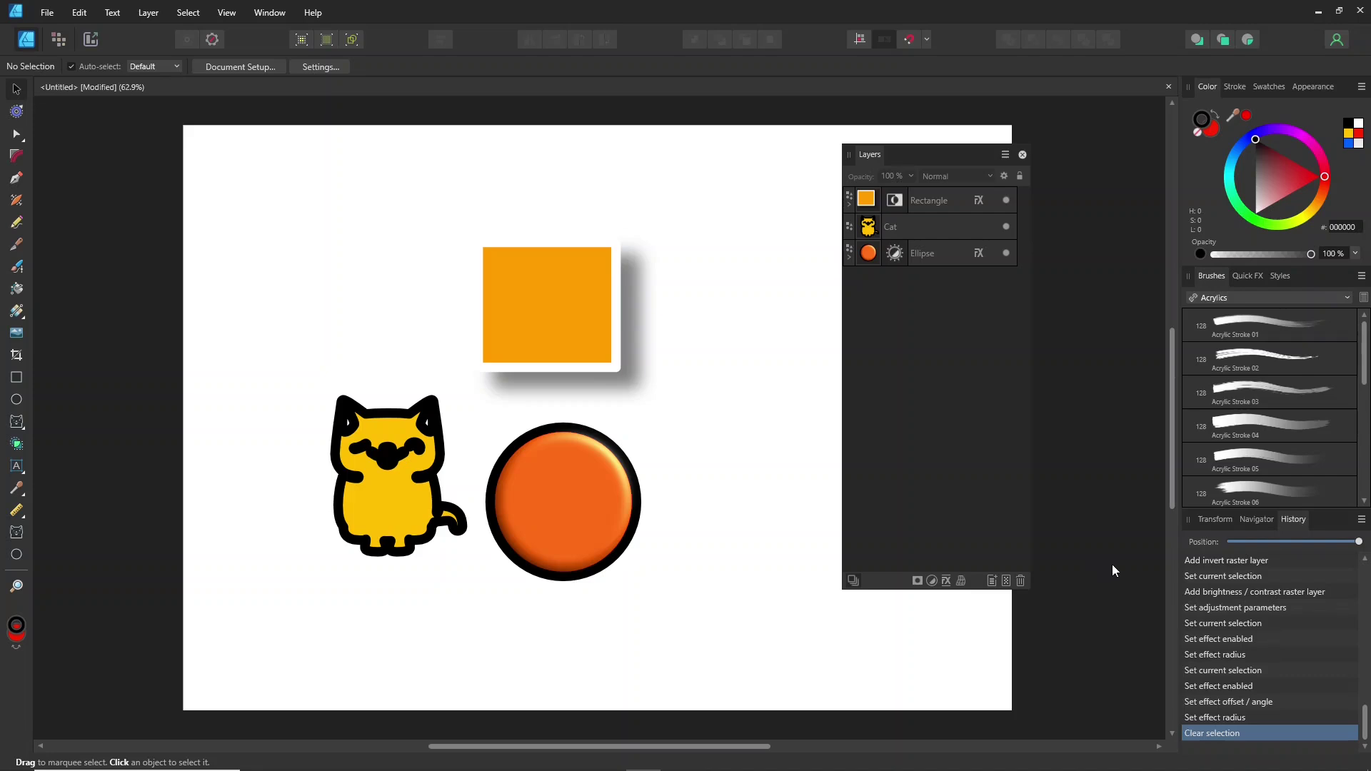
Apply an Arc - Horizontal warp to the Cat layer and increase its warp value
{"action": "left_click", "coordinate": [1204, 522]}
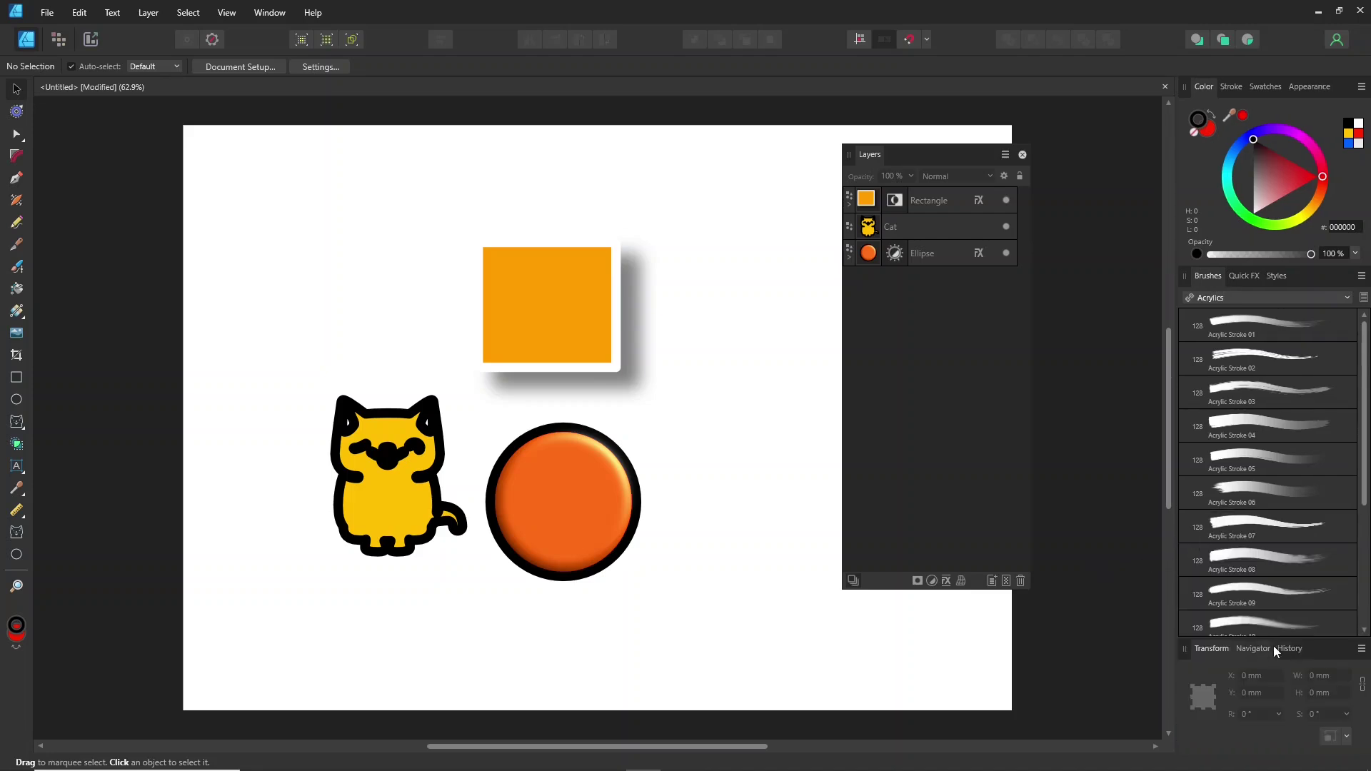
{"action": "left_click", "coordinate": [891, 227]}
{"action": "left_click", "coordinate": [962, 582]}
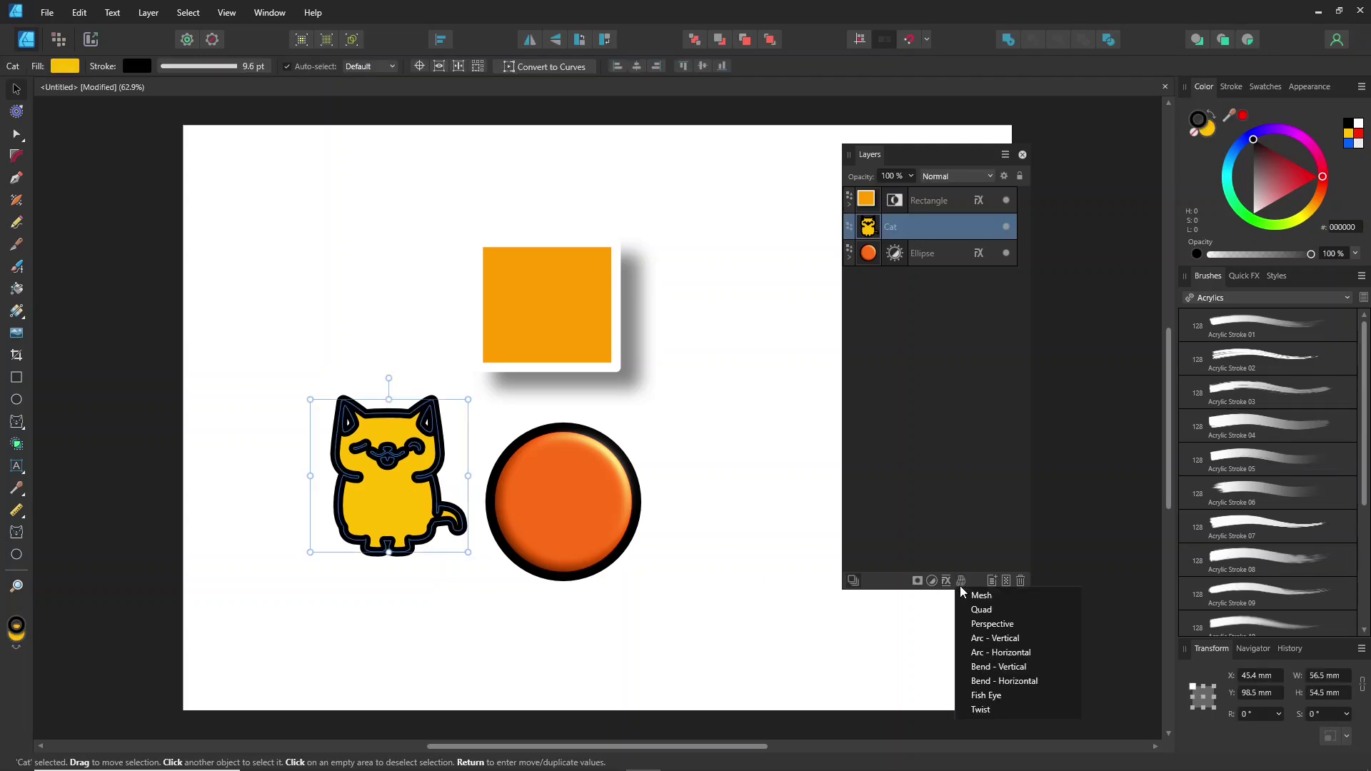
{"action": "left_click", "coordinate": [990, 653]}
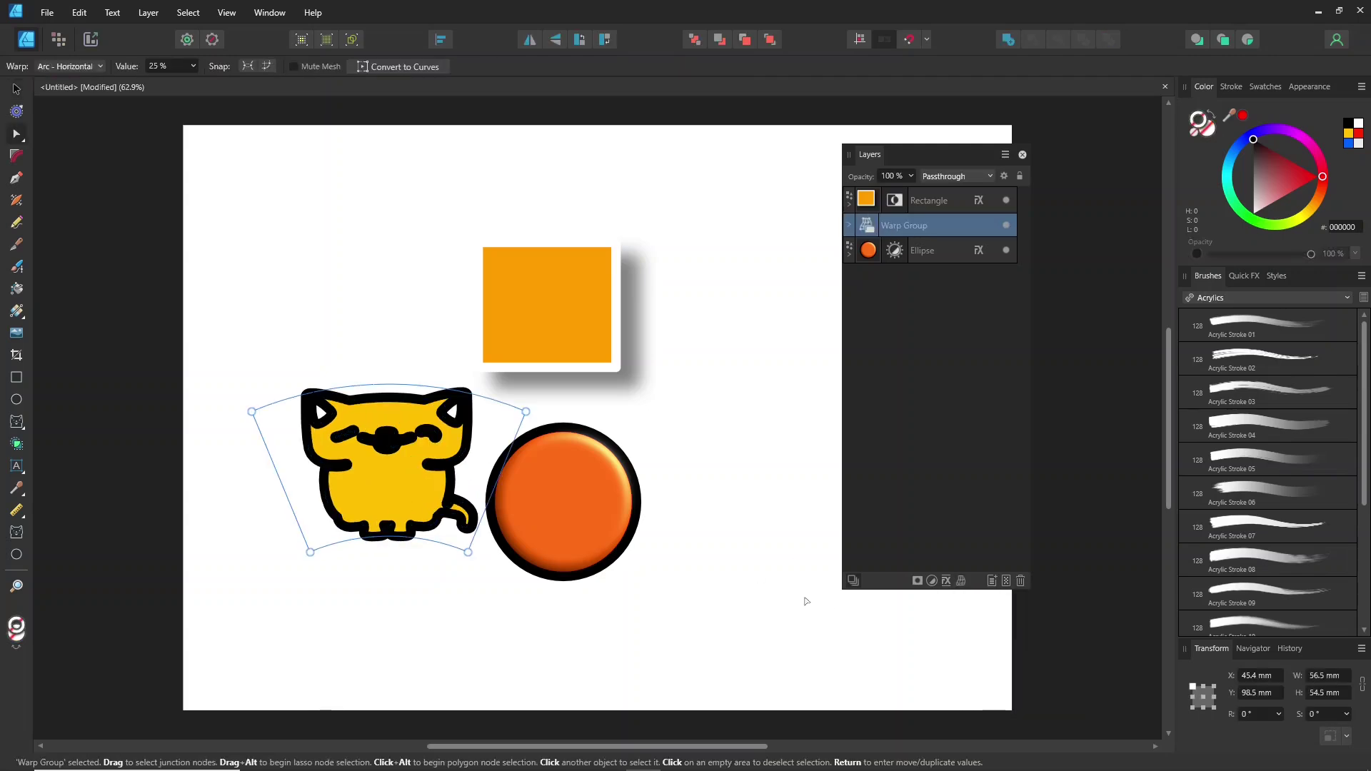
{"action": "left_click", "coordinate": [192, 66]}
{"action": "mouse_move", "coordinate": [199, 83]}
{"action": "left_mouse_down"}
{"action": "mouse_move", "coordinate": [226, 82]}
{"action": "mouse_move", "coordinate": [189, 88]}
{"action": "mouse_move", "coordinate": [205, 93]}
{"action": "left_mouse_up"}
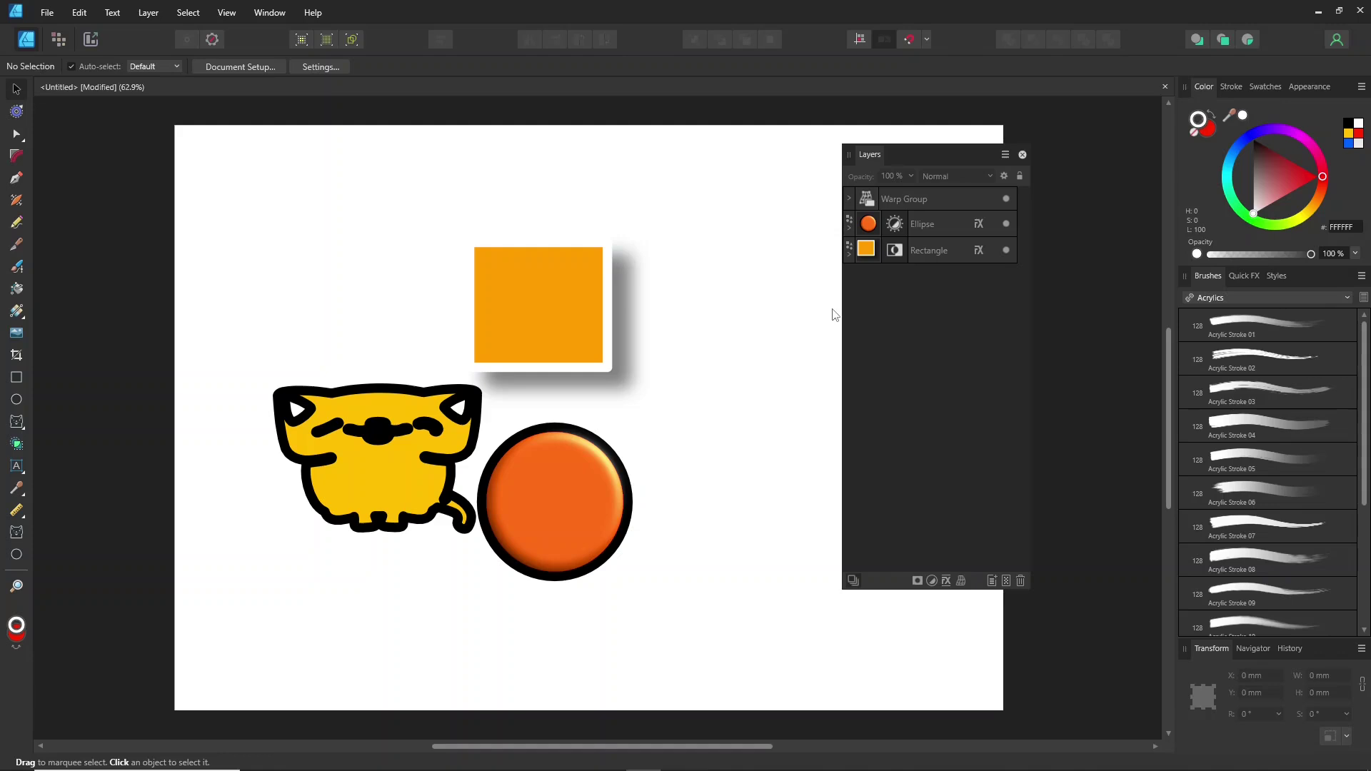
Switch to the Pixel Persona and paint a wavy black stroke above the rectangle with the 64 px Paint Brush
{"action": "left_click", "coordinate": [60, 42]}
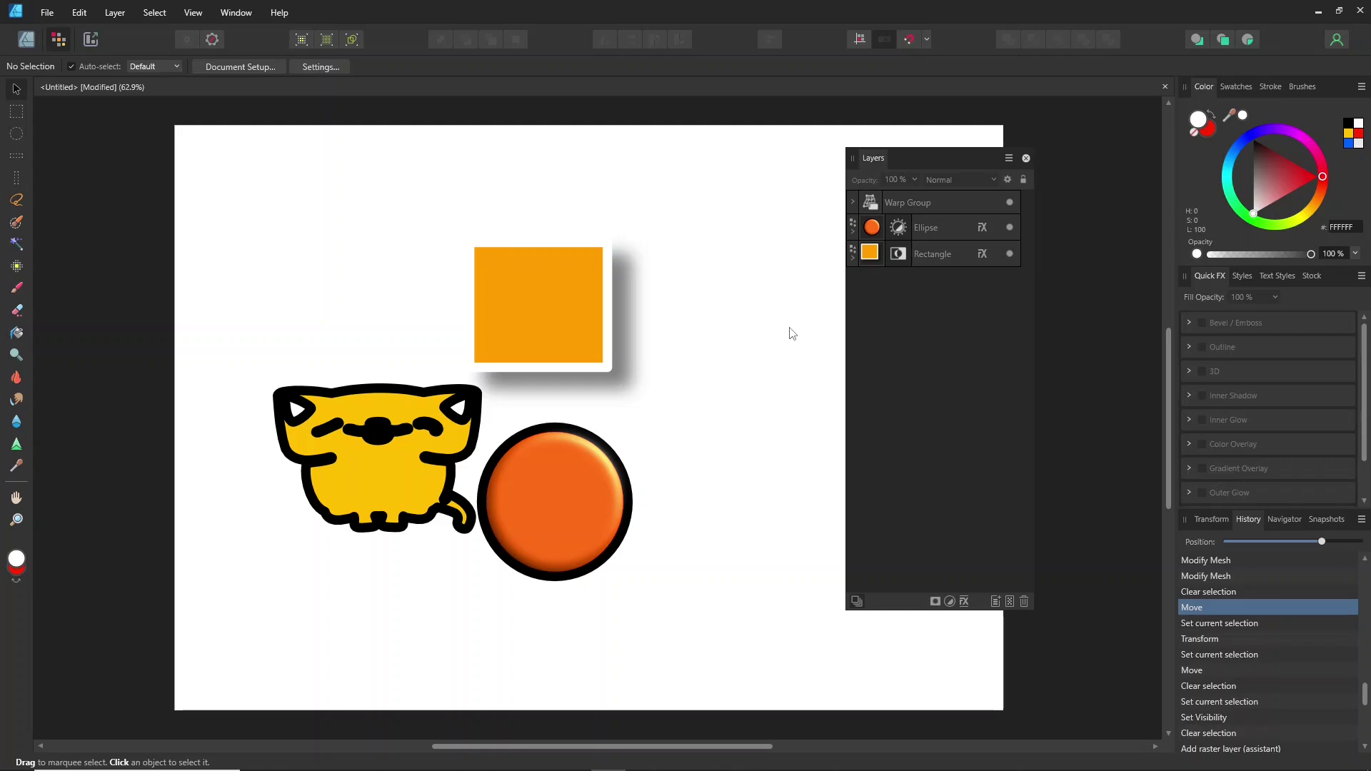
{"action": "key", "text": "d"}
{"action": "key", "text": "b"}
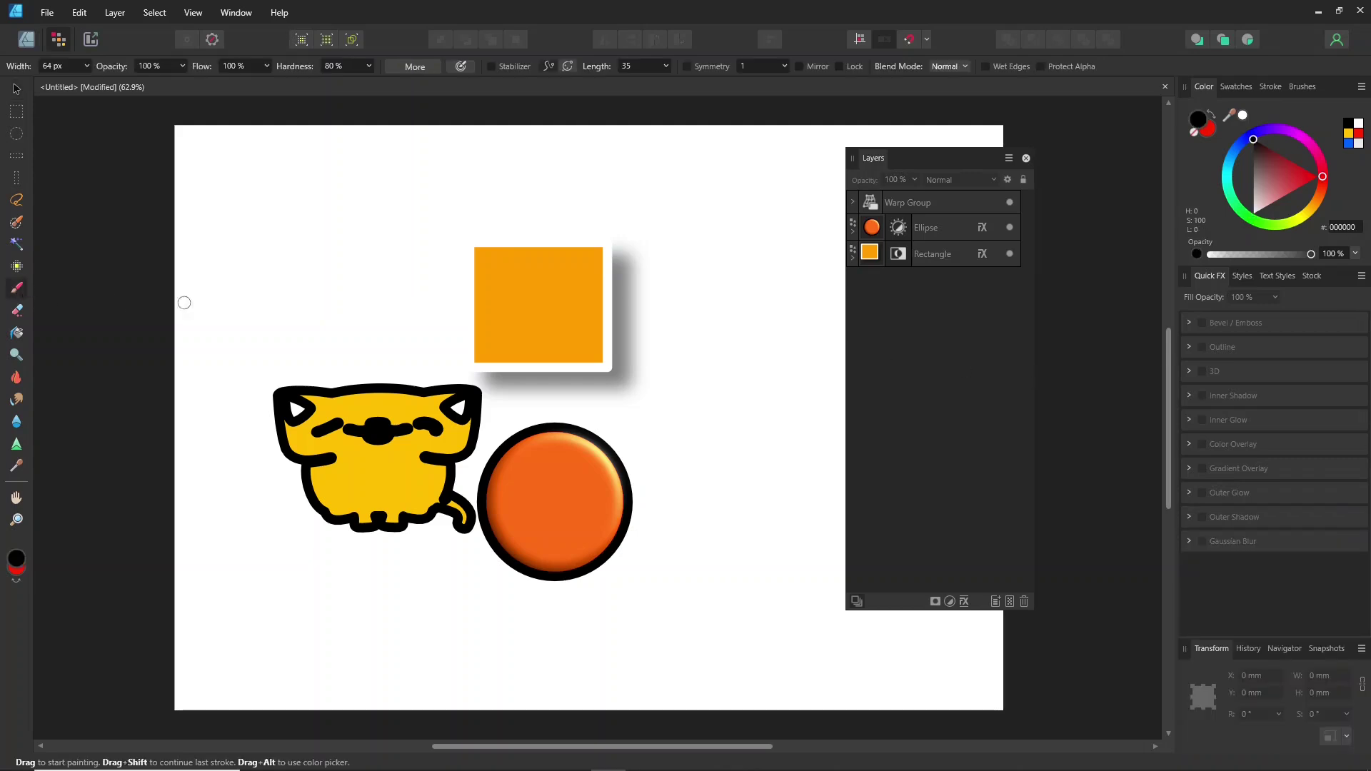
{"action": "mouse_move", "coordinate": [321, 282]}
{"action": "left_mouse_down"}
{"action": "mouse_move", "coordinate": [418, 192]}
{"action": "mouse_move", "coordinate": [462, 221]}
{"action": "mouse_move", "coordinate": [622, 168]}
{"action": "left_mouse_up"}
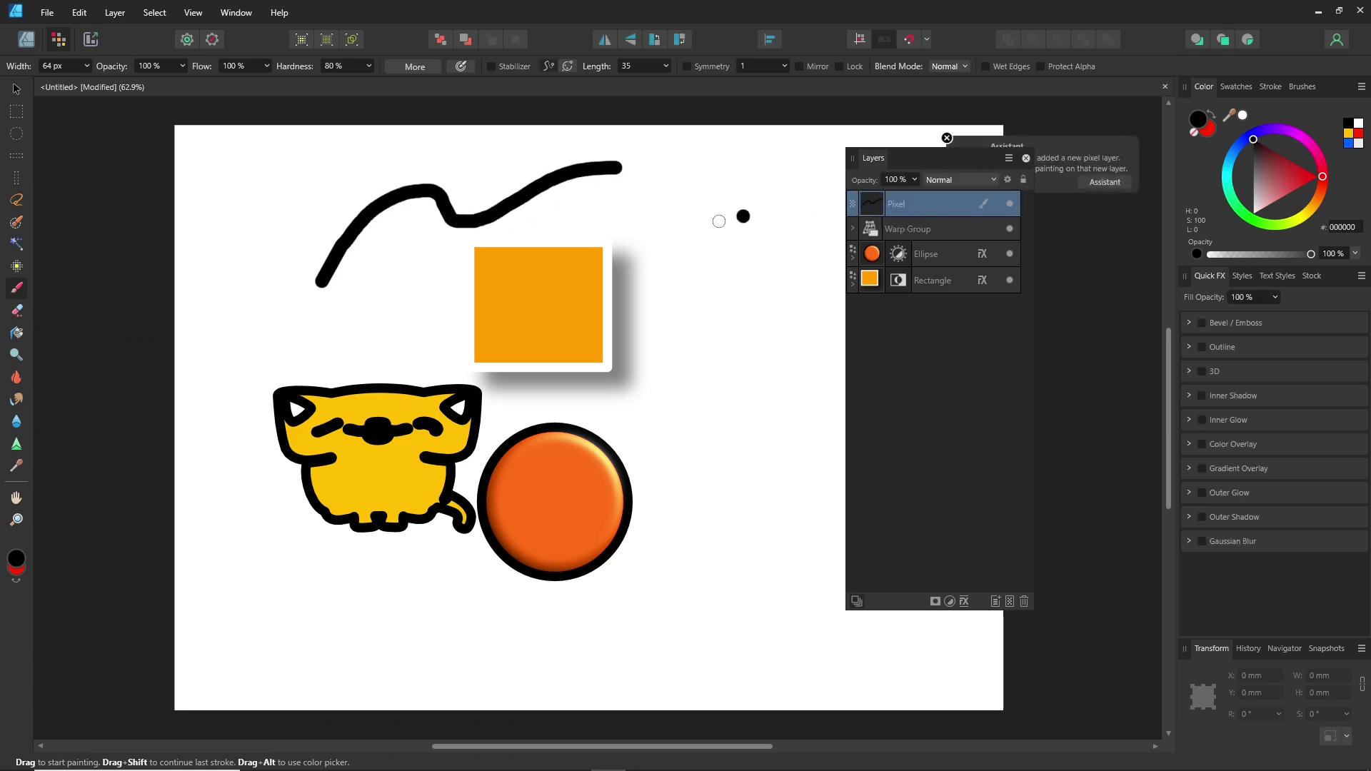
Paint a second wavy stroke below the first with the Gradual Acrylic Sand Paper 01 brush, and view the Pixel layer's used brushes
{"action": "left_click", "coordinate": [1302, 87]}
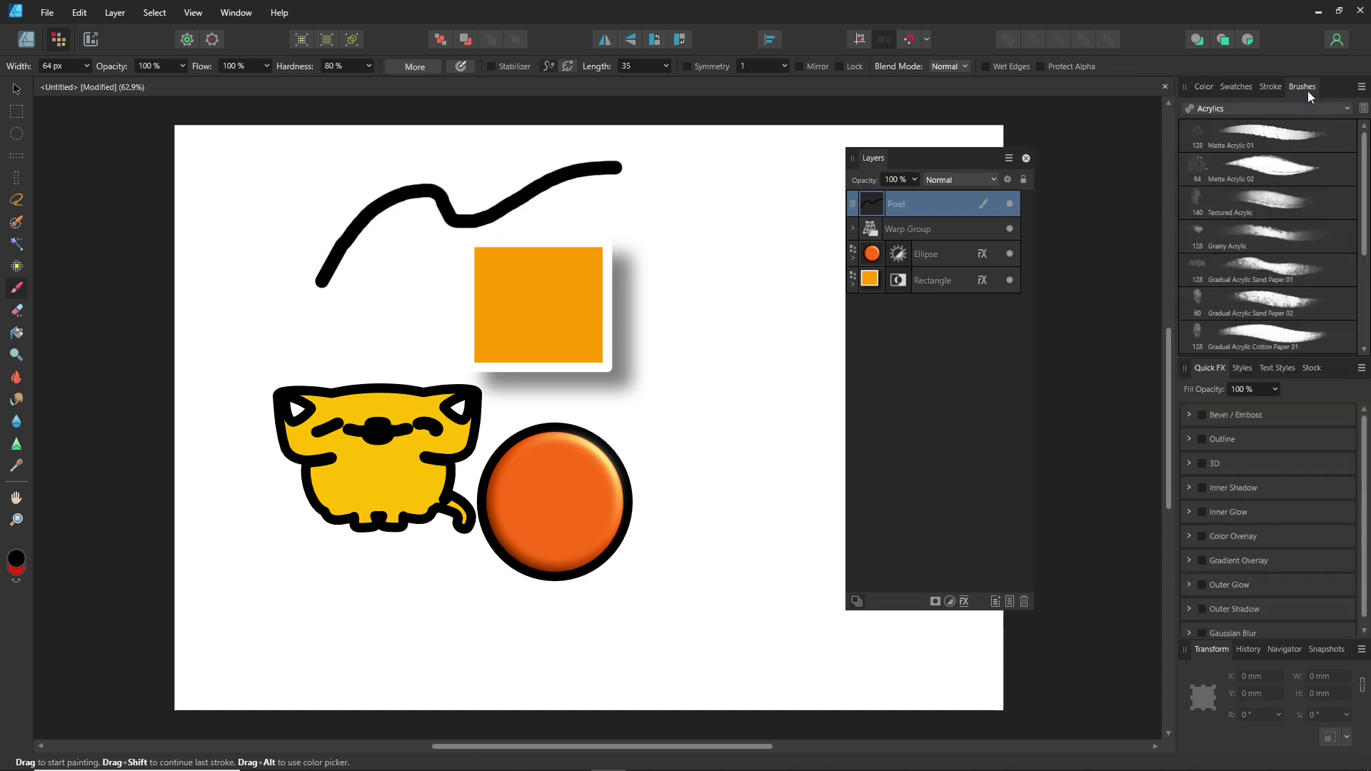
{"action": "left_click", "coordinate": [1286, 272]}
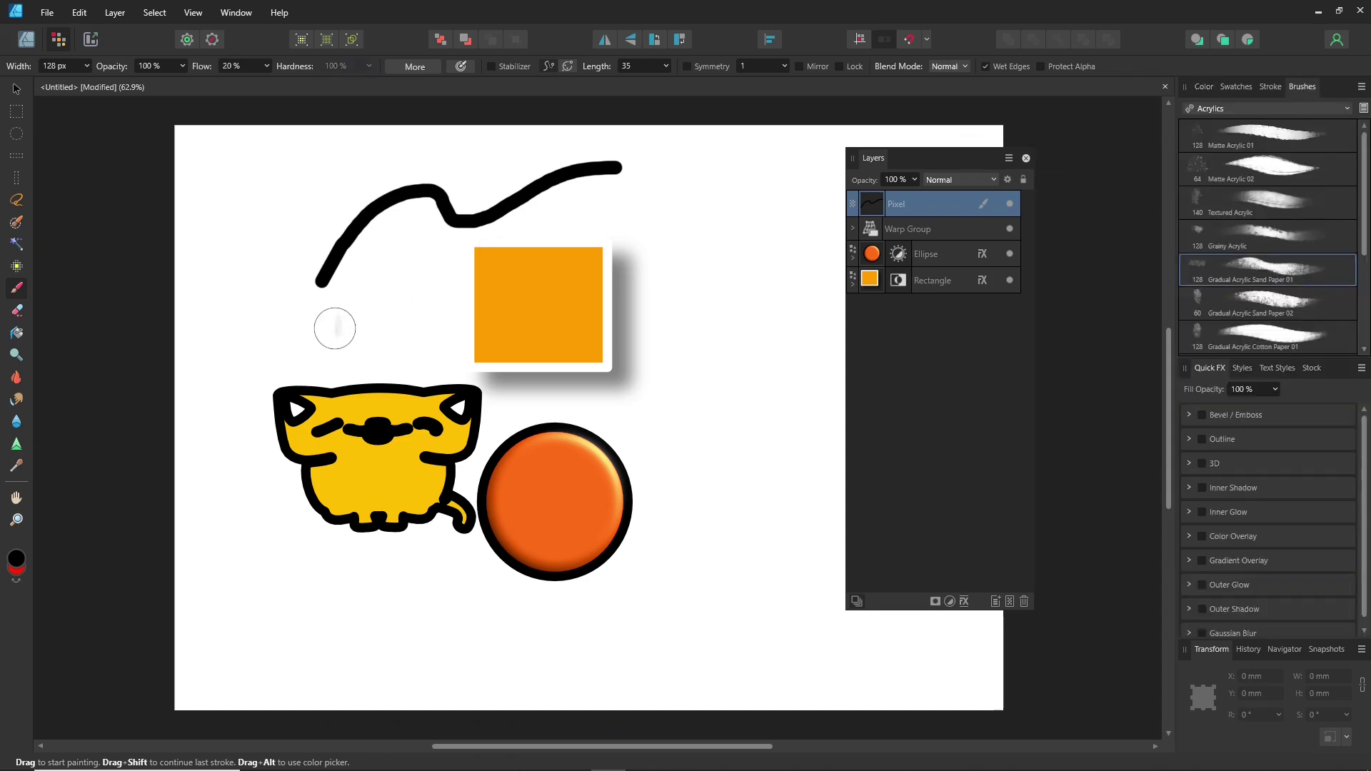
{"action": "mouse_move", "coordinate": [329, 343]}
{"action": "left_mouse_down"}
{"action": "mouse_move", "coordinate": [403, 269]}
{"action": "mouse_move", "coordinate": [430, 301]}
{"action": "mouse_move", "coordinate": [528, 245]}
{"action": "mouse_move", "coordinate": [663, 232]}
{"action": "left_mouse_up"}
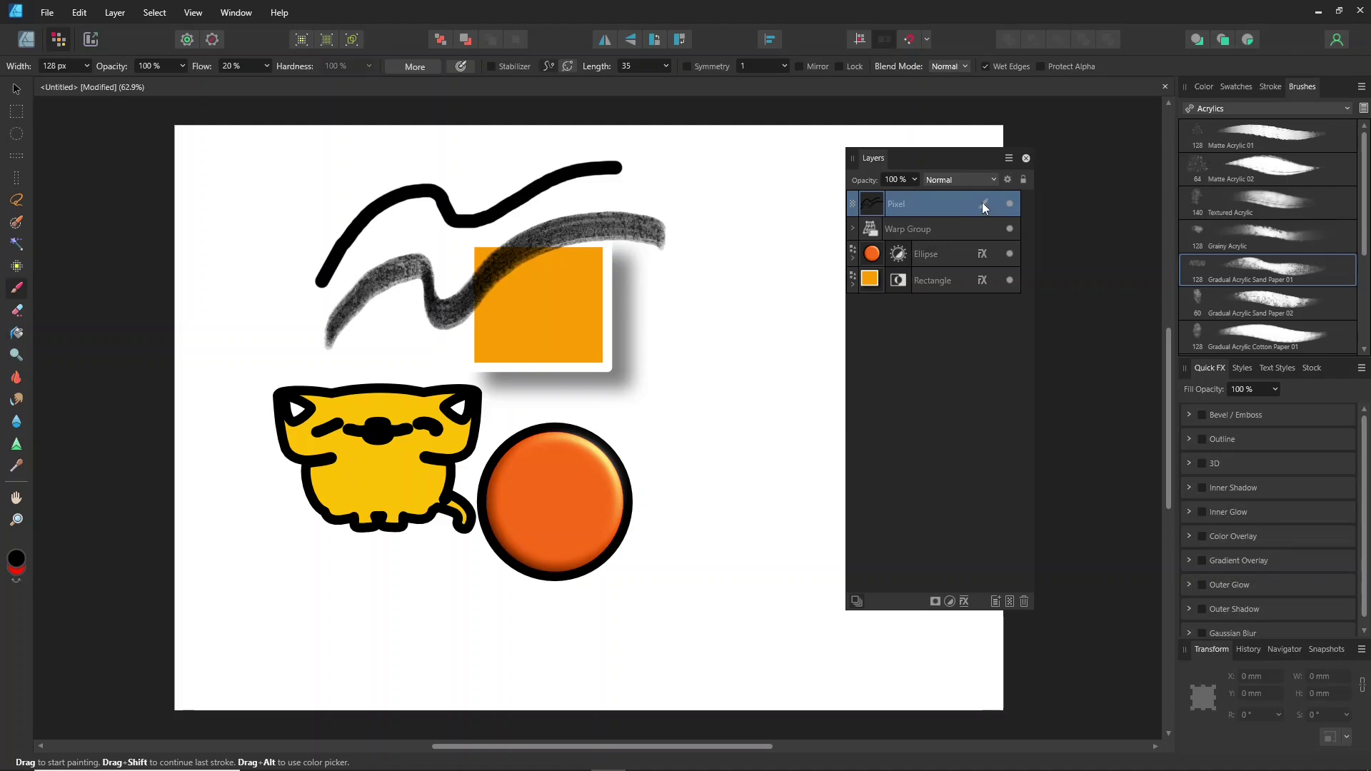
{"action": "mouse_move", "coordinate": [984, 210]}
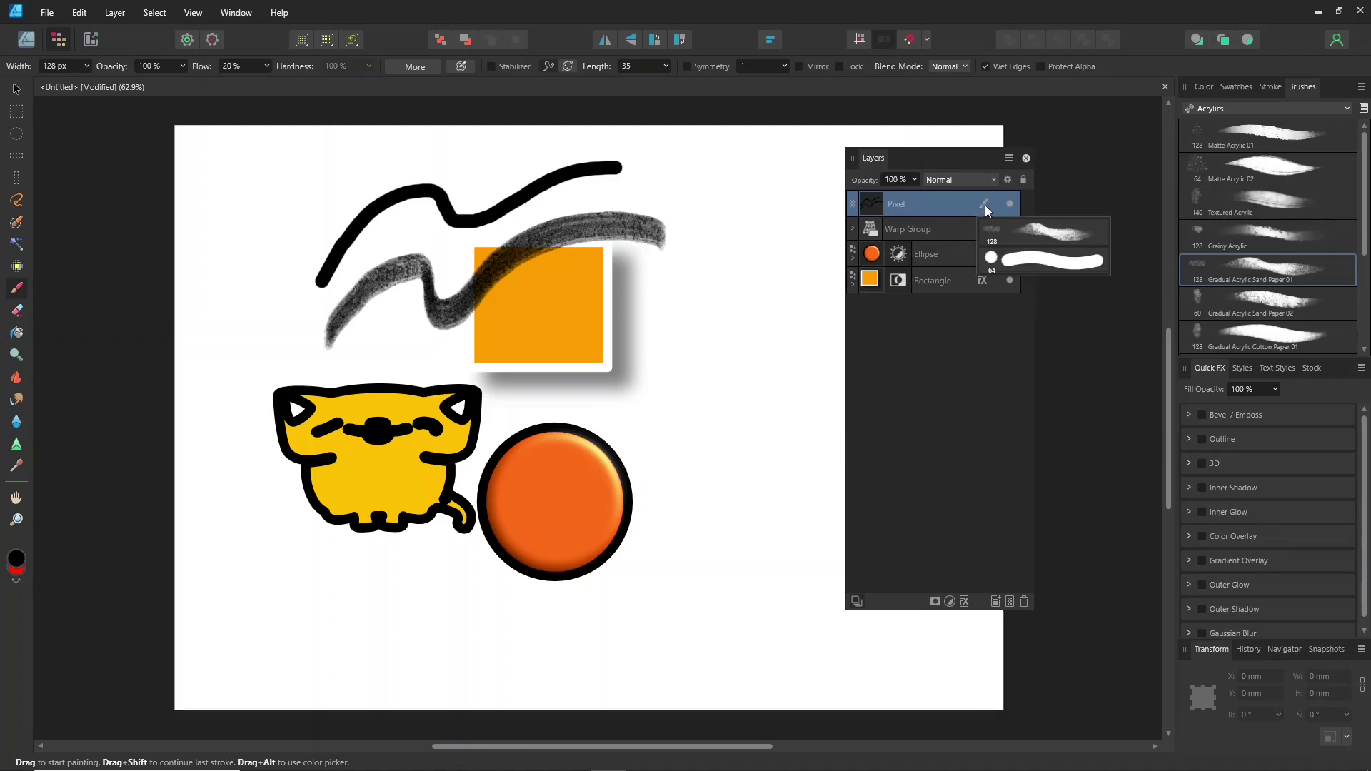